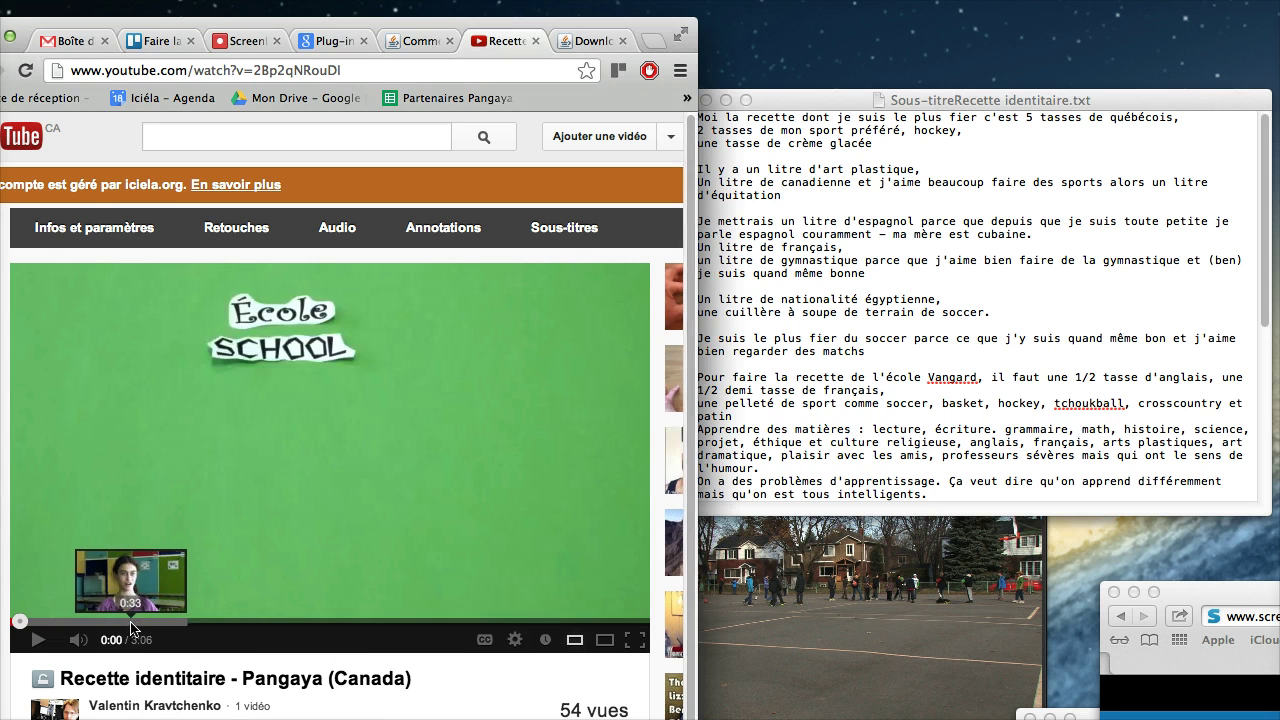
- Set the transcript window slightly lower, play the video from about 0:34 and pause it at 0:40
{"action": "left_click", "coordinate": [127, 622]}
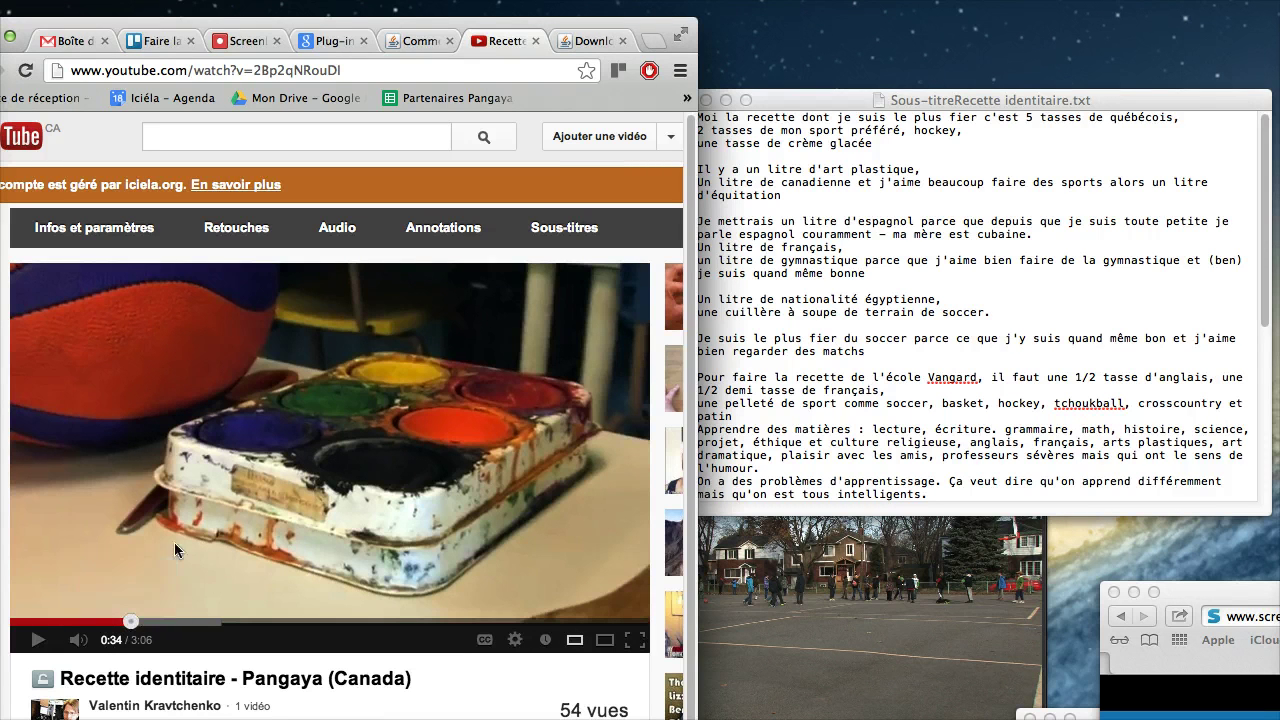
{"action": "left_click", "coordinate": [909, 101]}
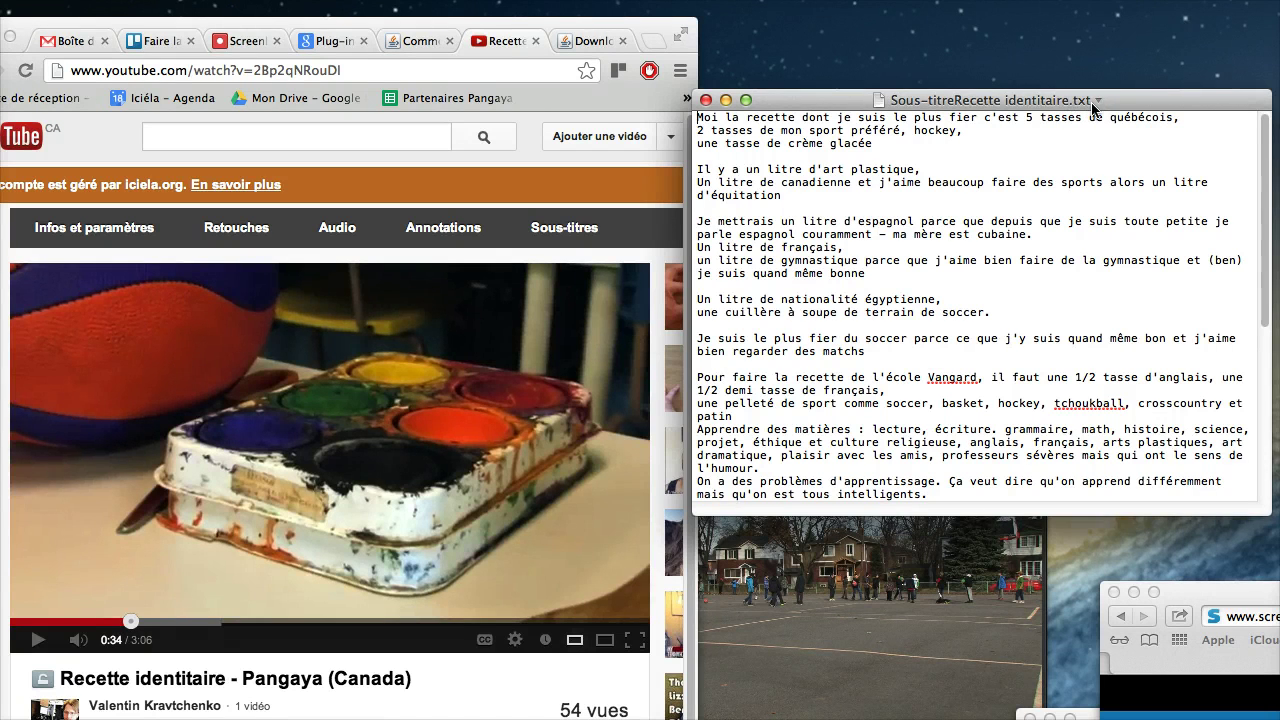
{"action": "left_click_drag", "start_coordinate": [1024, 100], "coordinate": [1030, 116]}
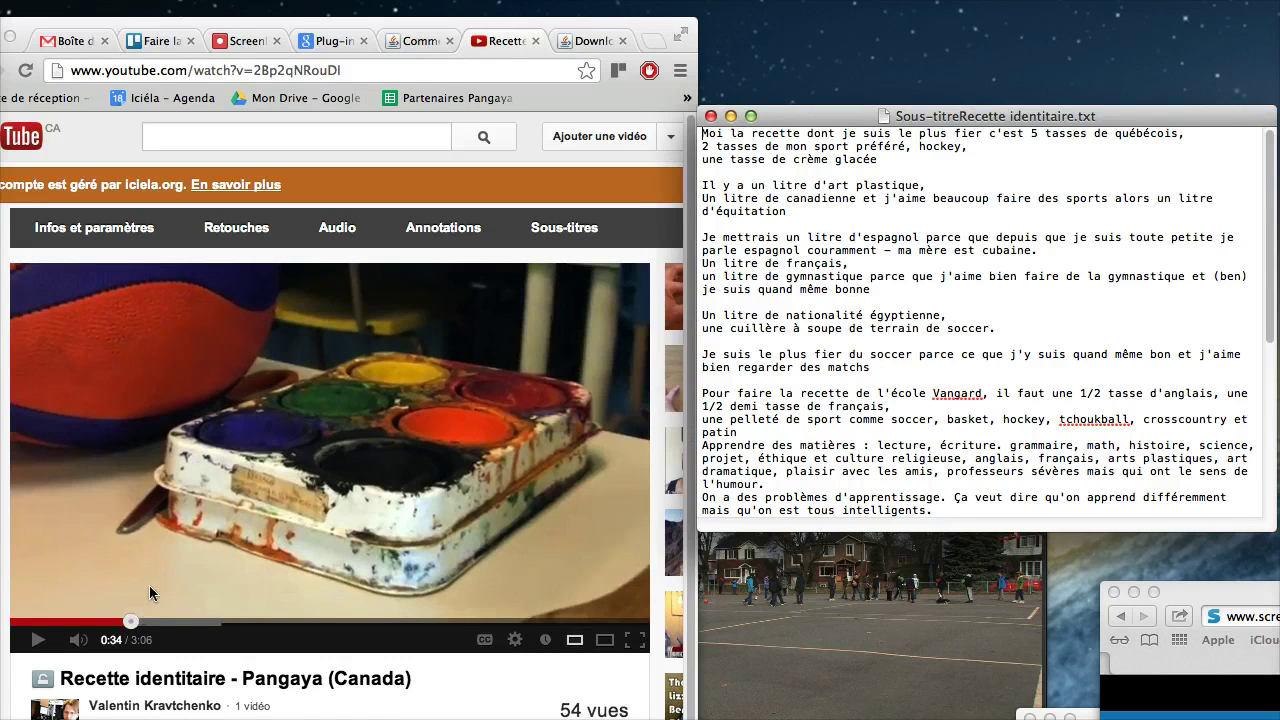
{"action": "left_click", "coordinate": [151, 585]}
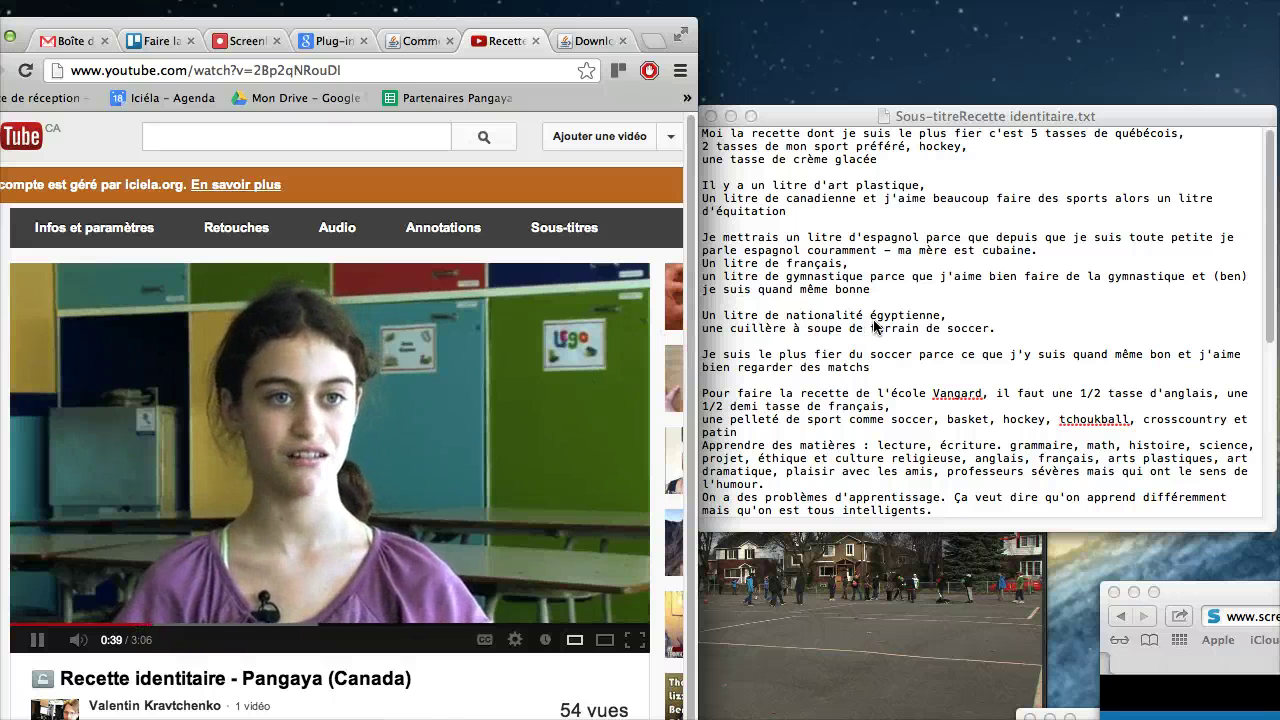
{"action": "key", "text": "space"}
- Insert a tab before the transcript's first line and select "de terrain de soccer." in the Egyptian nationality paragraph
{"action": "left_click", "coordinate": [874, 326]}
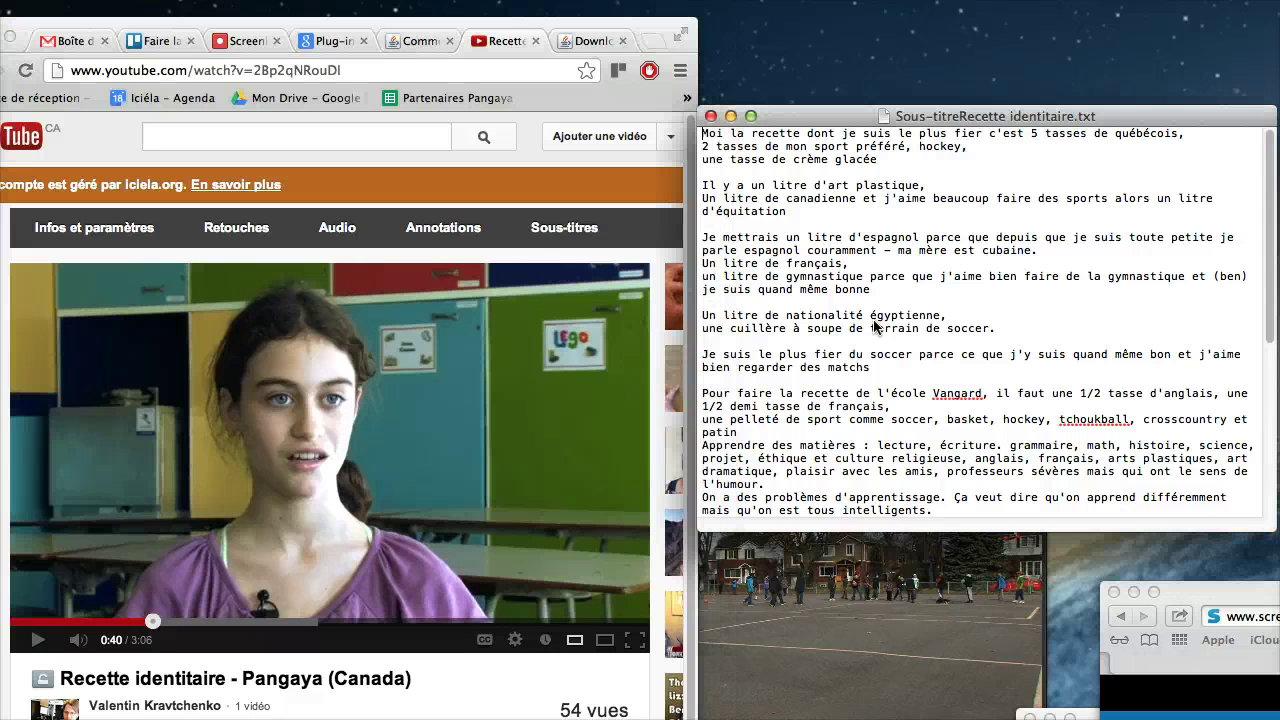
{"action": "key", "text": "Tab"}
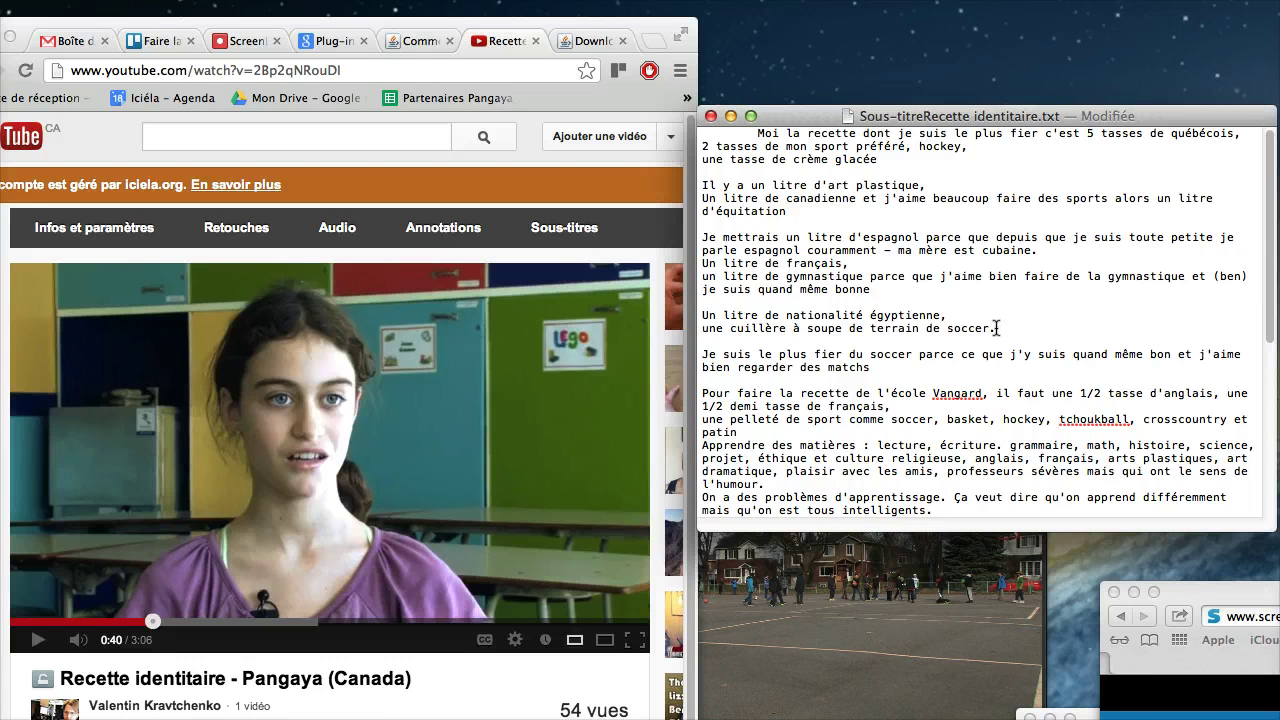
{"action": "left_click_drag", "start_coordinate": [996, 328], "coordinate": [838, 322]}
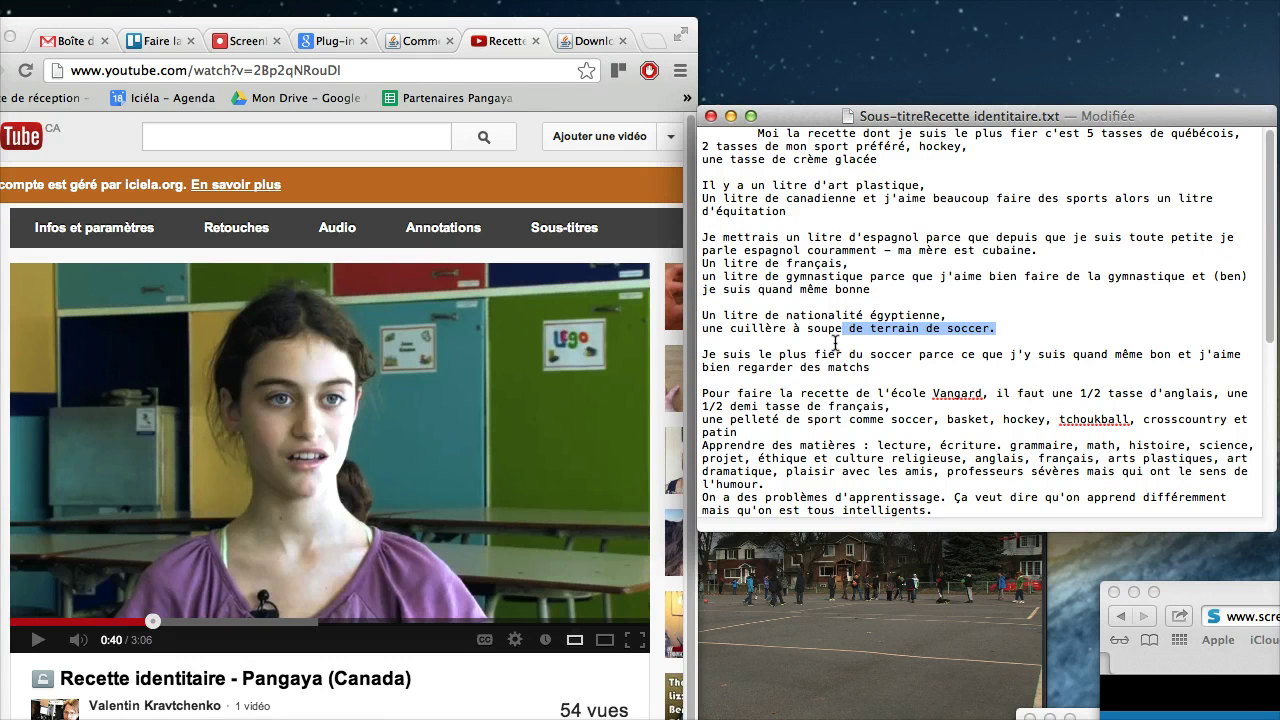
- Resume the video and rewind it a few seconds to review the passage around 0:42
{"action": "left_click", "coordinate": [366, 486]}
{"action": "left_click", "coordinate": [348, 487]}
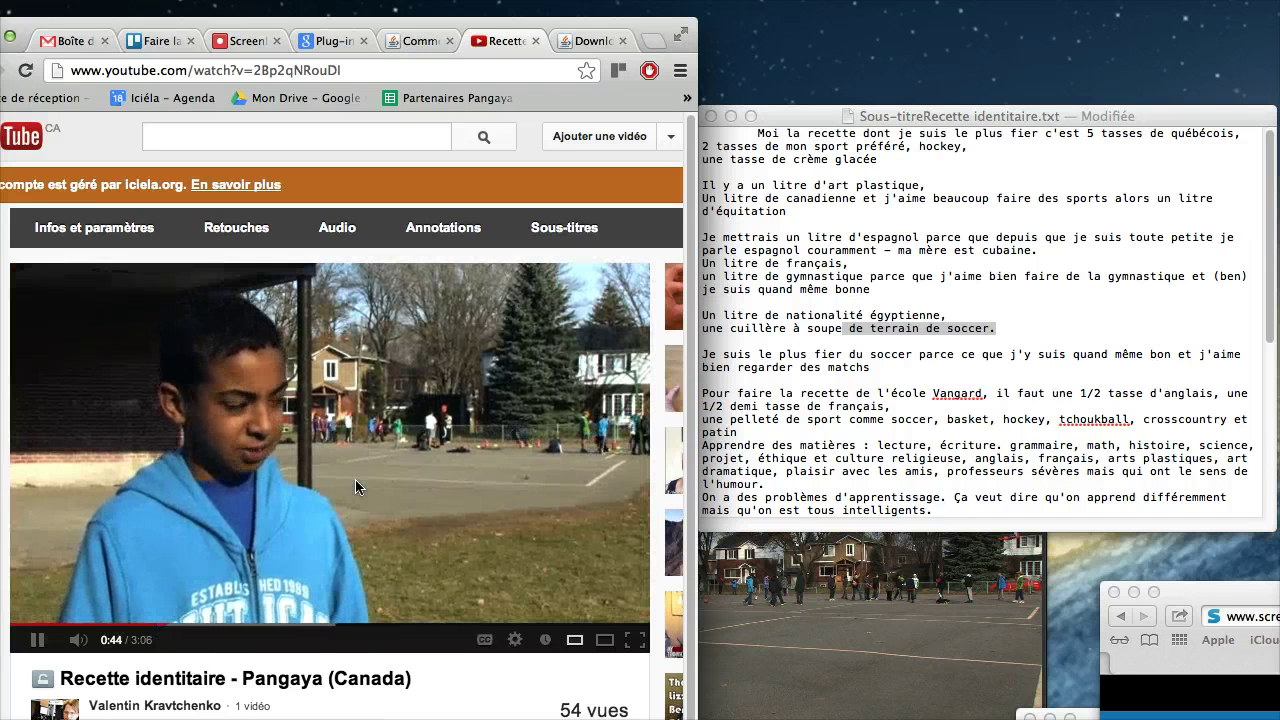
{"action": "key", "text": "Left"}
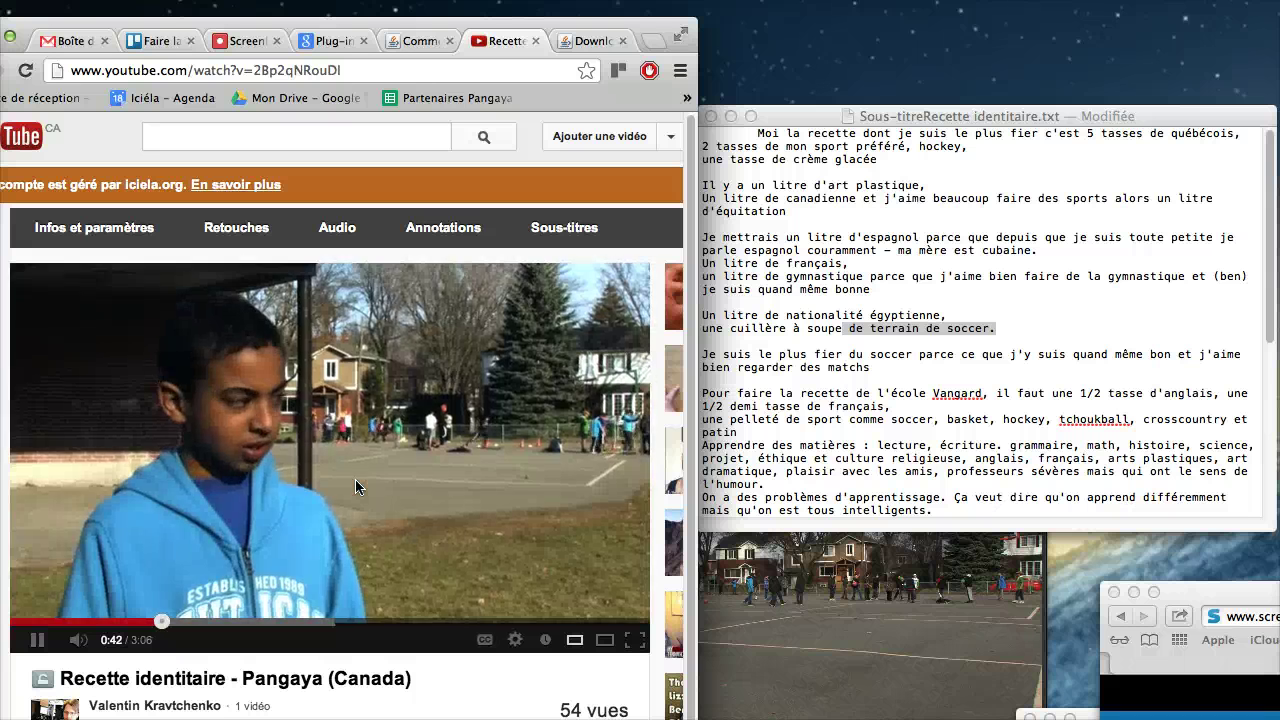
{"action": "key", "text": "Left"}
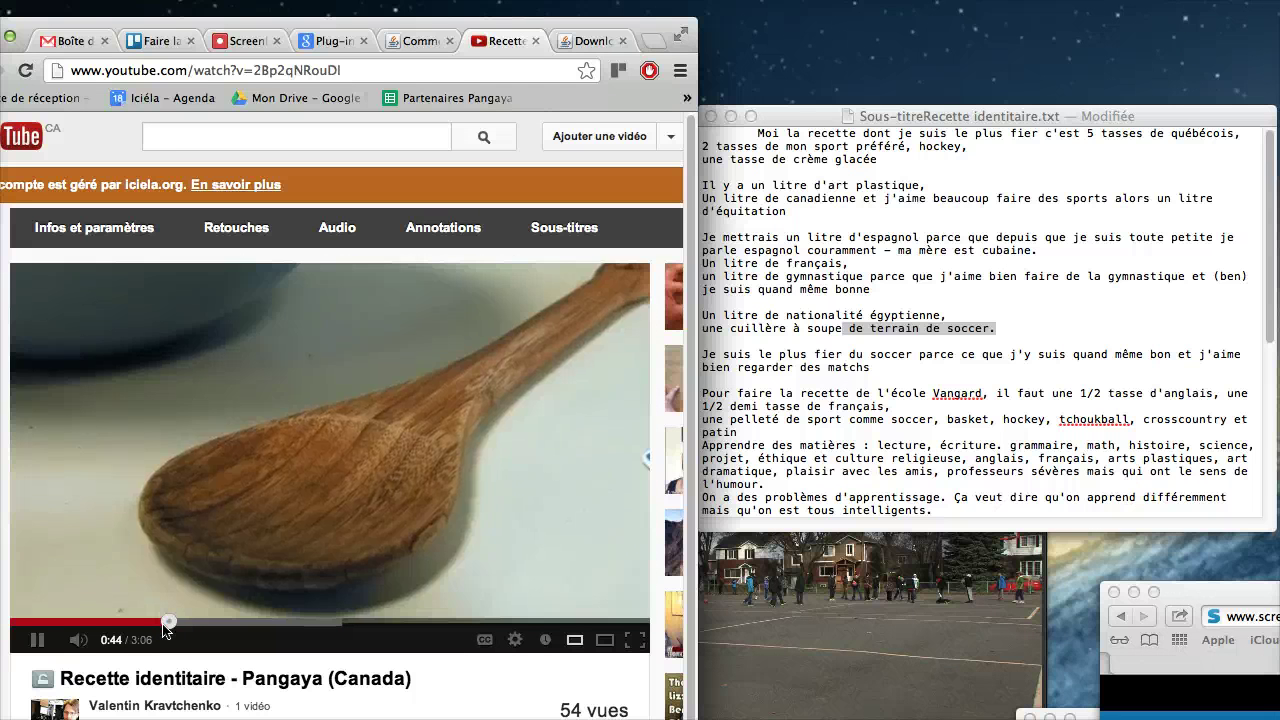
{"action": "left_click_drag", "start_coordinate": [165, 621], "coordinate": [144, 628]}
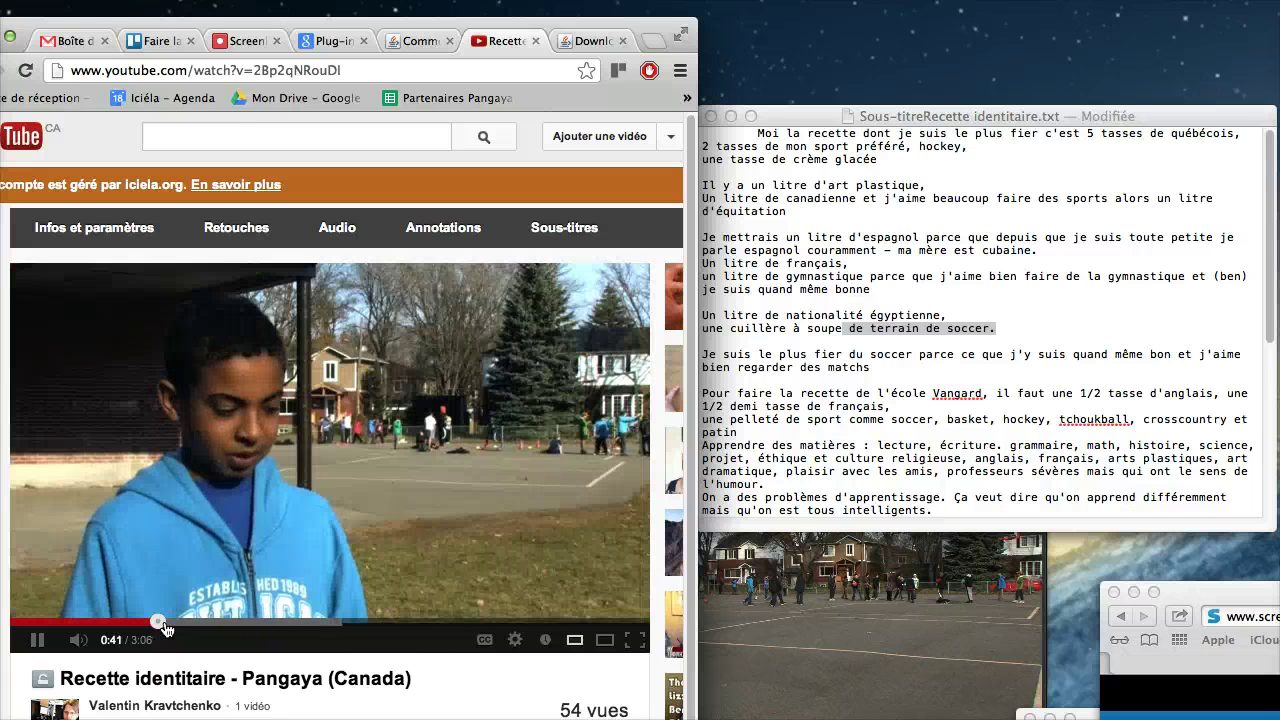
{"action": "left_click_drag", "start_coordinate": [165, 627], "coordinate": [167, 628]}
- Clear the transcript's text selection, replay the video from about 0:40 and pause it at 0:41
{"action": "key", "text": "super+Tab"}
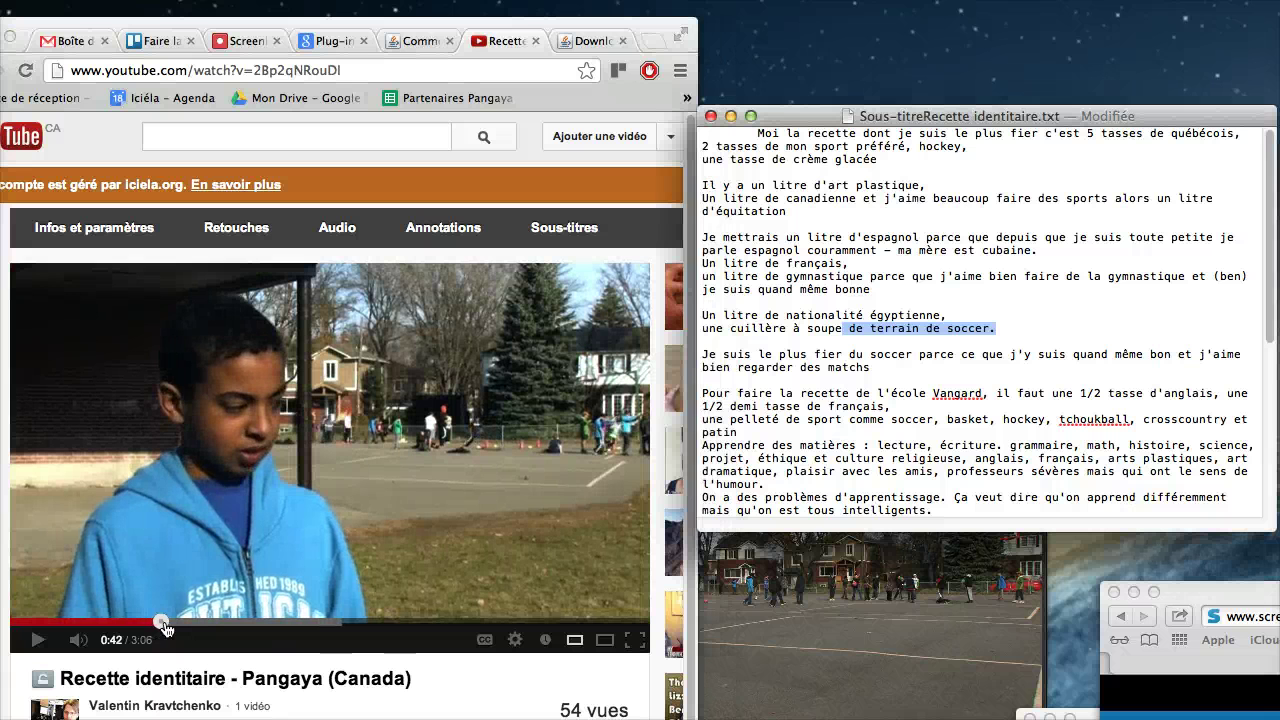
{"action": "key", "text": "Right"}
{"action": "key", "text": "Left"}
{"action": "key", "text": "Left"}
{"action": "key", "text": "super+Tab"}
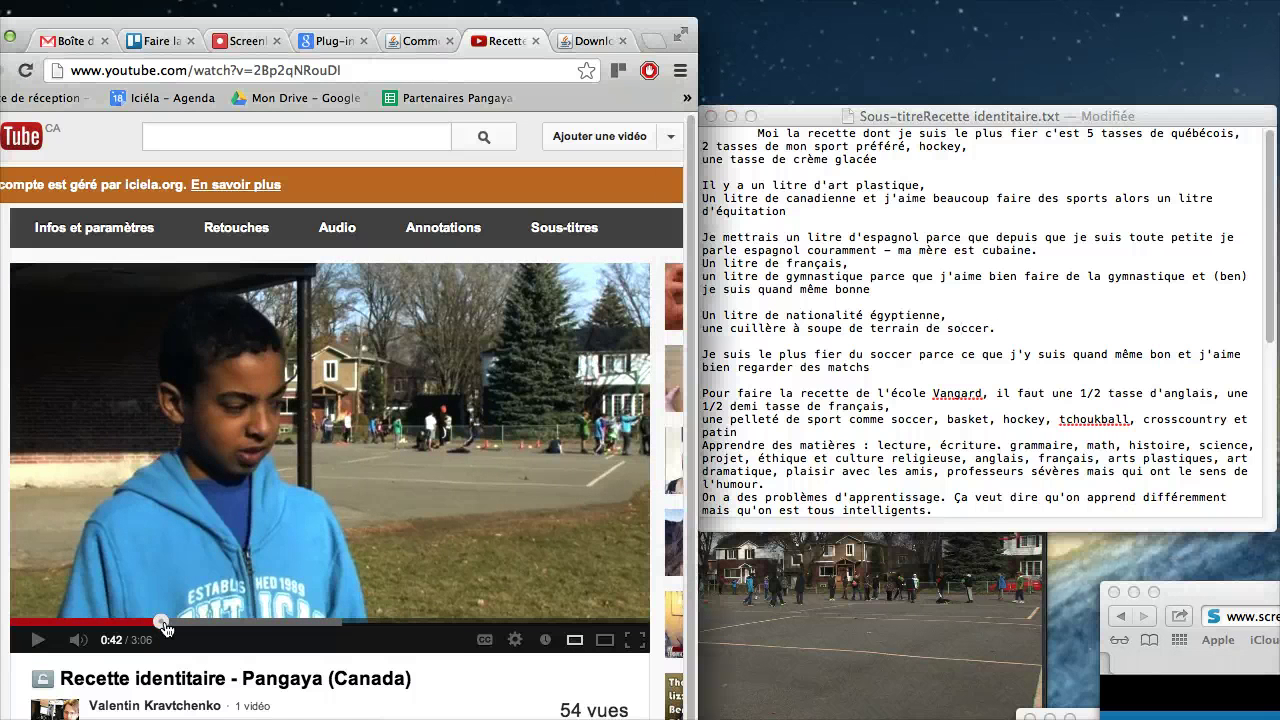
{"action": "key", "text": "space"}
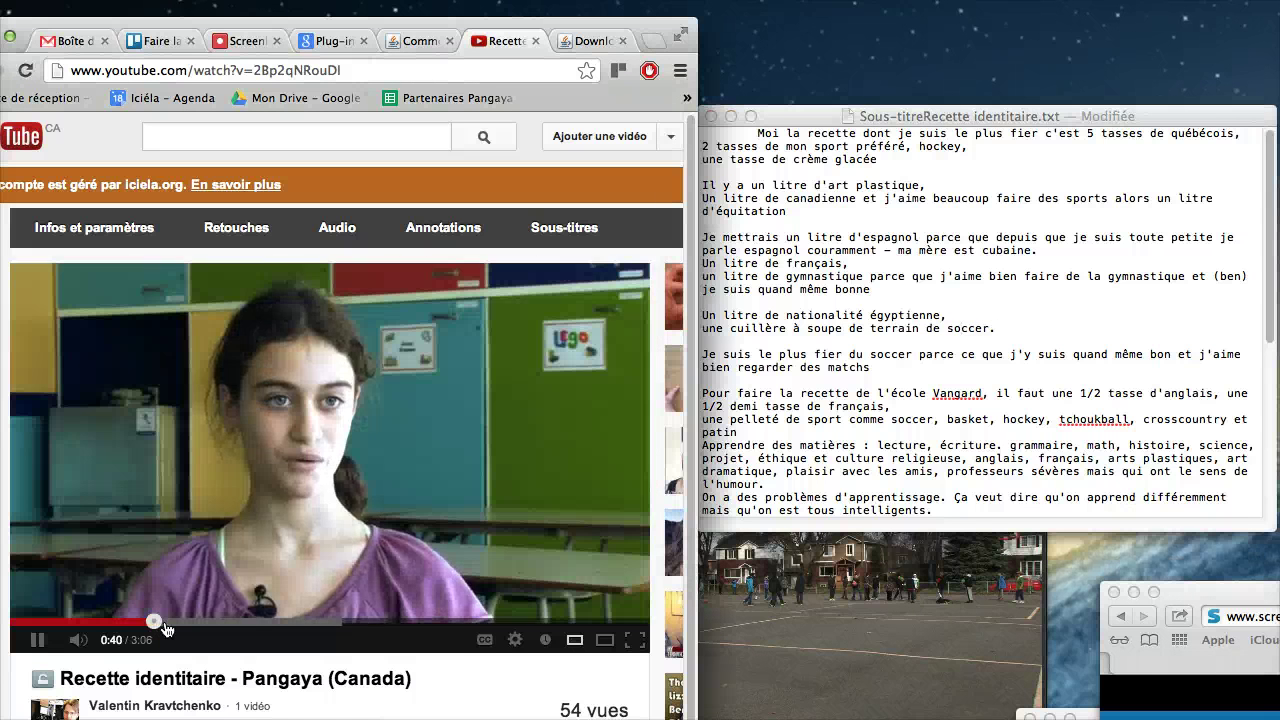
{"action": "key", "text": "space"}
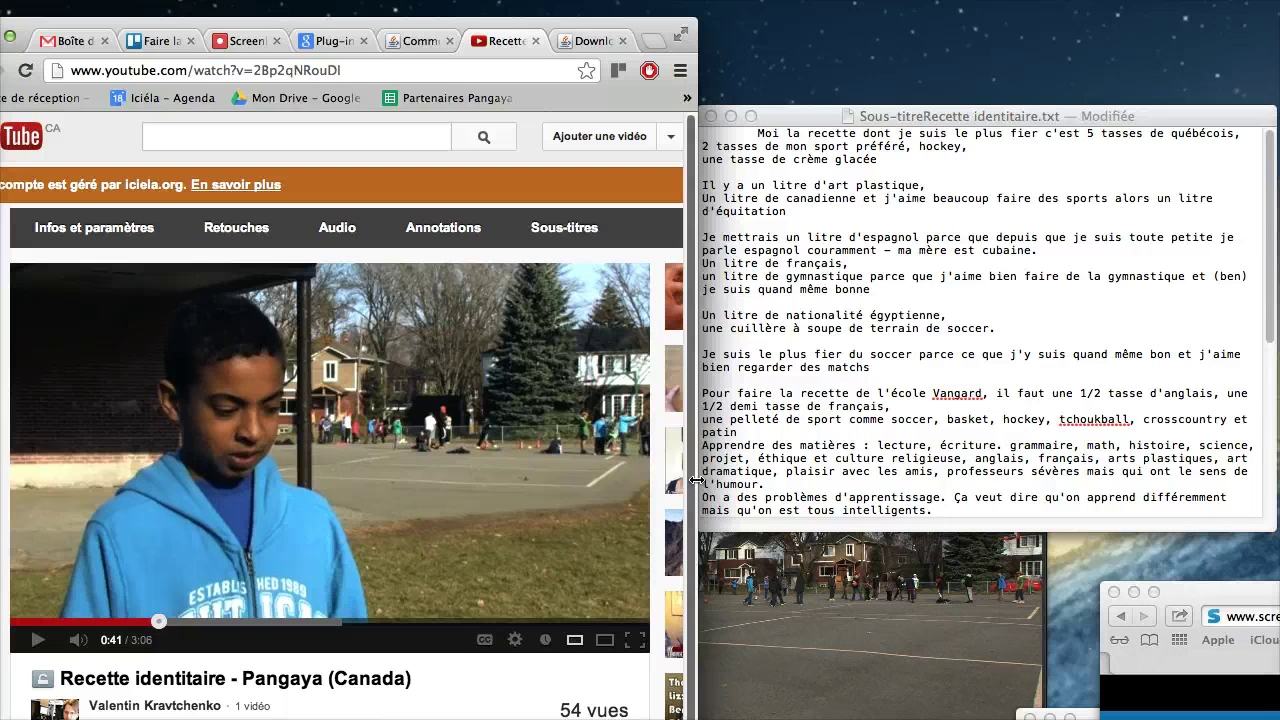
- Widen and reposition the browser window, and close the transcript Sous-titreRecette identitaire.txt
{"action": "left_click_drag", "start_coordinate": [697, 481], "coordinate": [876, 481]}
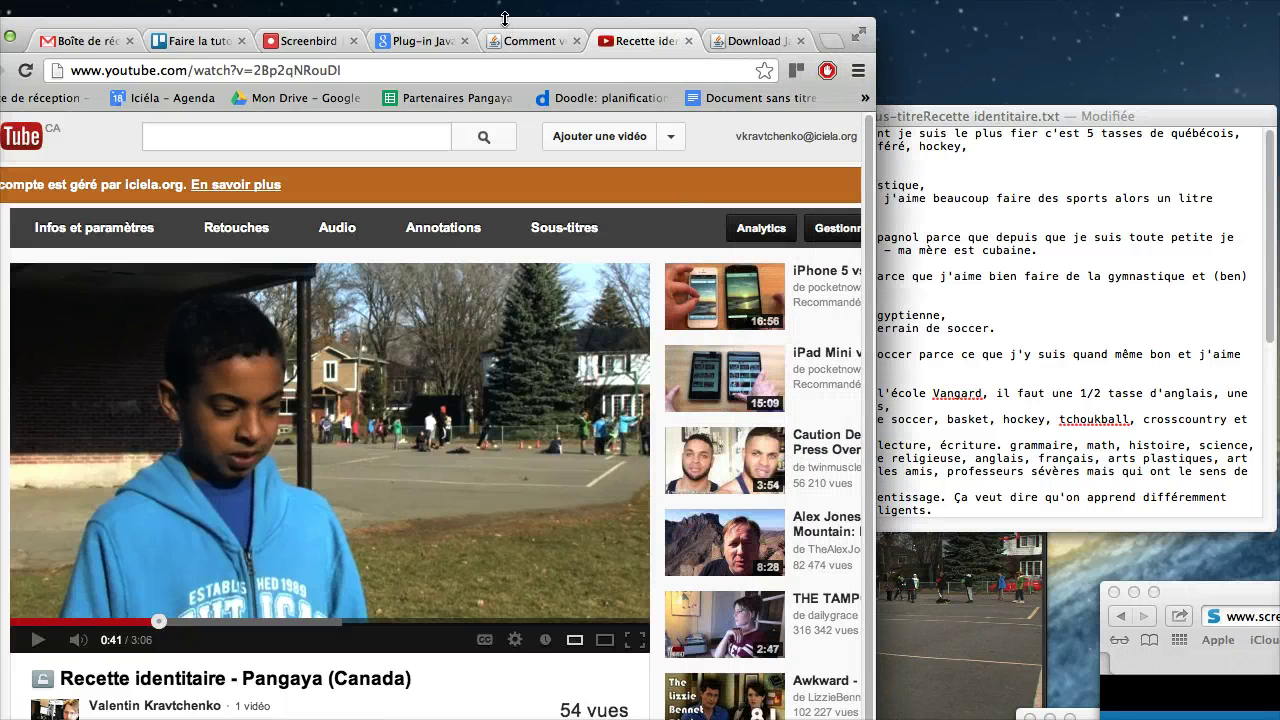
{"action": "left_click_drag", "start_coordinate": [503, 27], "coordinate": [583, 22]}
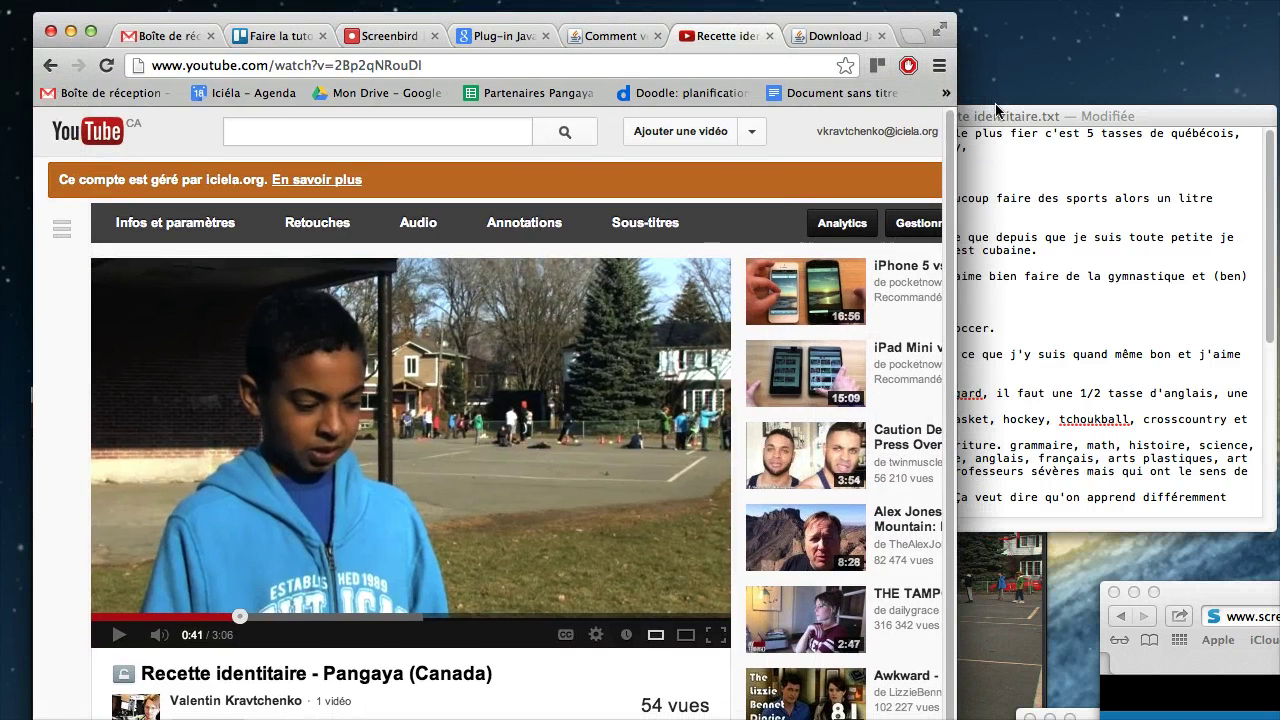
{"action": "left_click", "coordinate": [1000, 117]}
{"action": "left_click", "coordinate": [711, 116]}
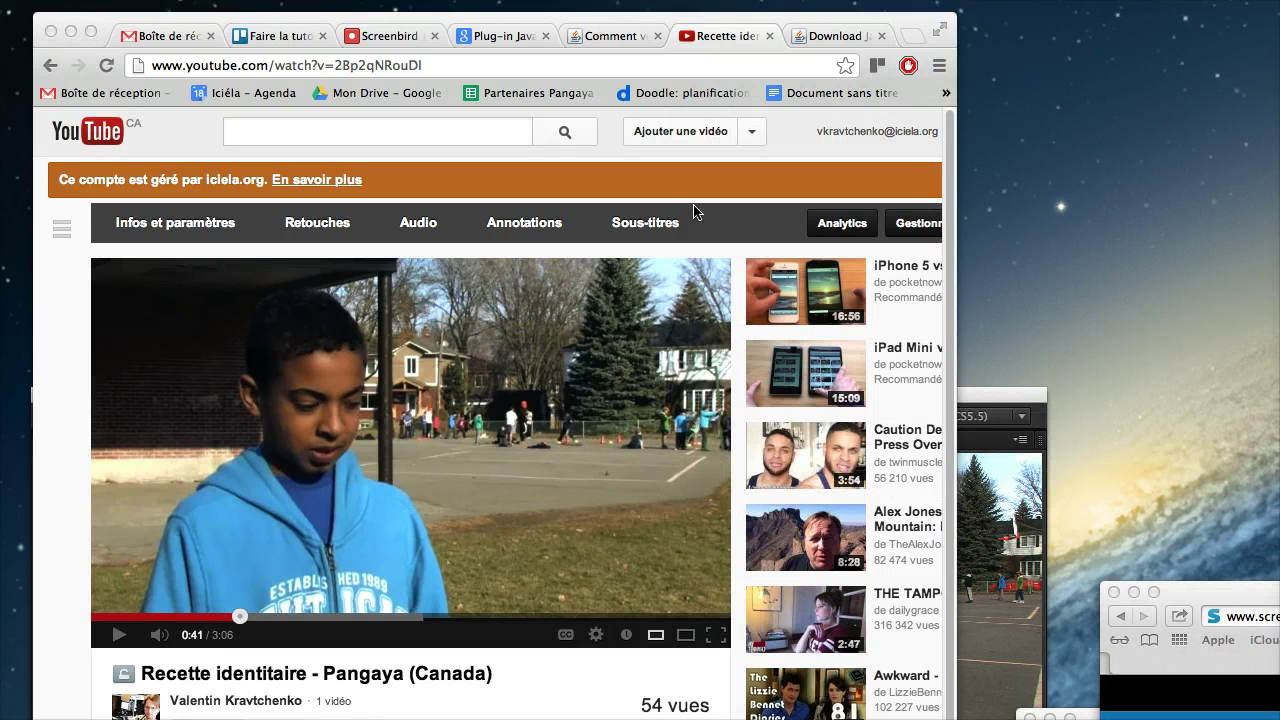
- Open the video's Sous-titres page and show the account links containing Gestionnaire de vidéos
{"action": "left_click", "coordinate": [858, 132]}
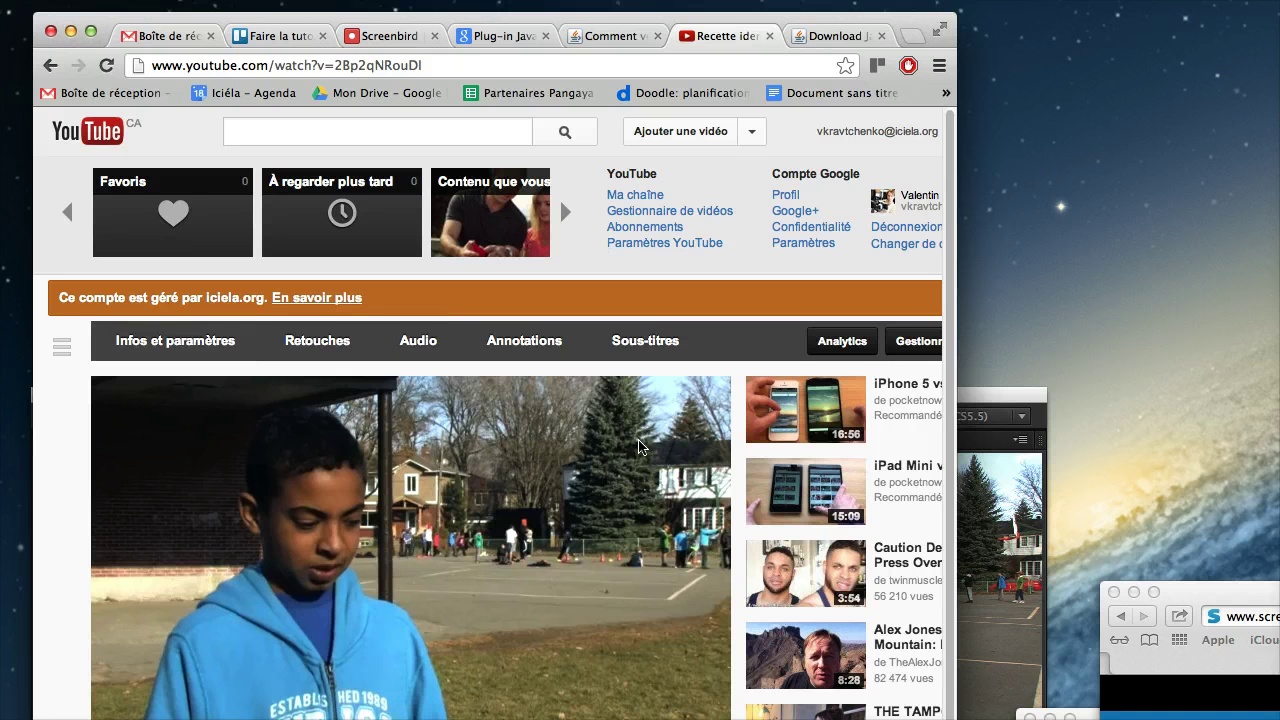
{"action": "left_click_drag", "start_coordinate": [552, 20], "coordinate": [579, 0]}
{"action": "left_click_drag", "start_coordinate": [587, 66], "coordinate": [547, 140]}
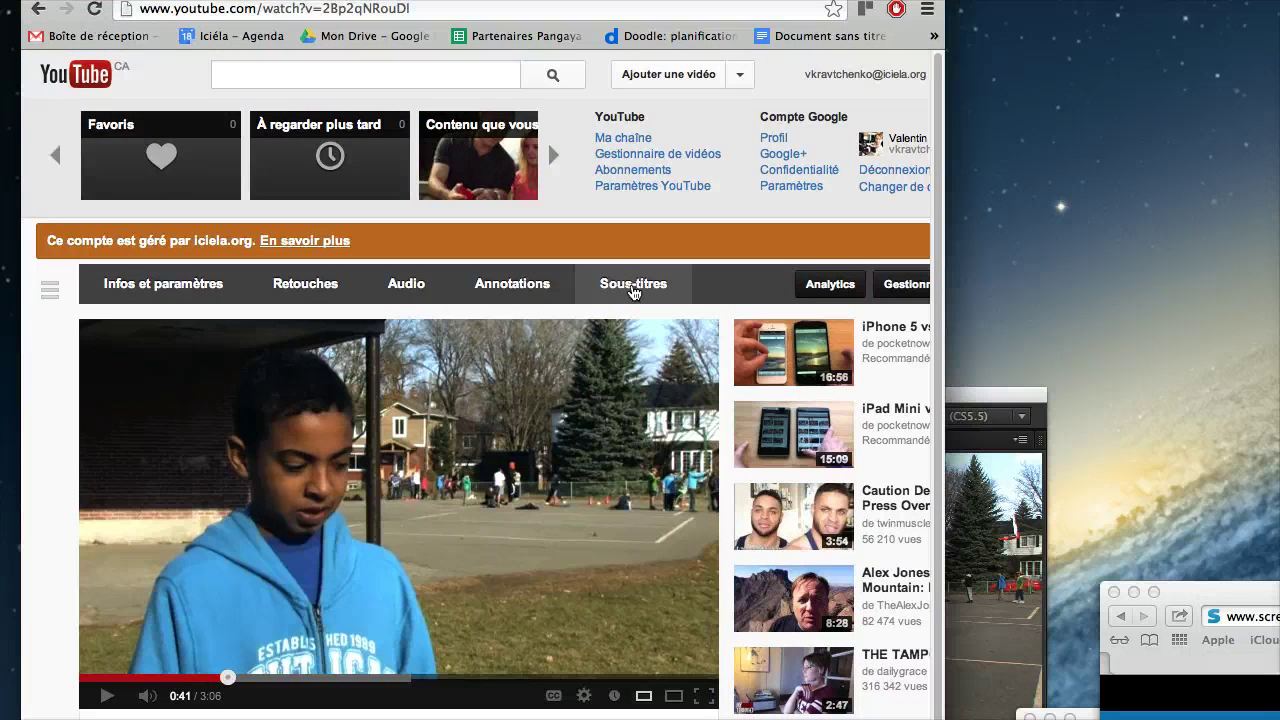
{"action": "left_click", "coordinate": [632, 288]}
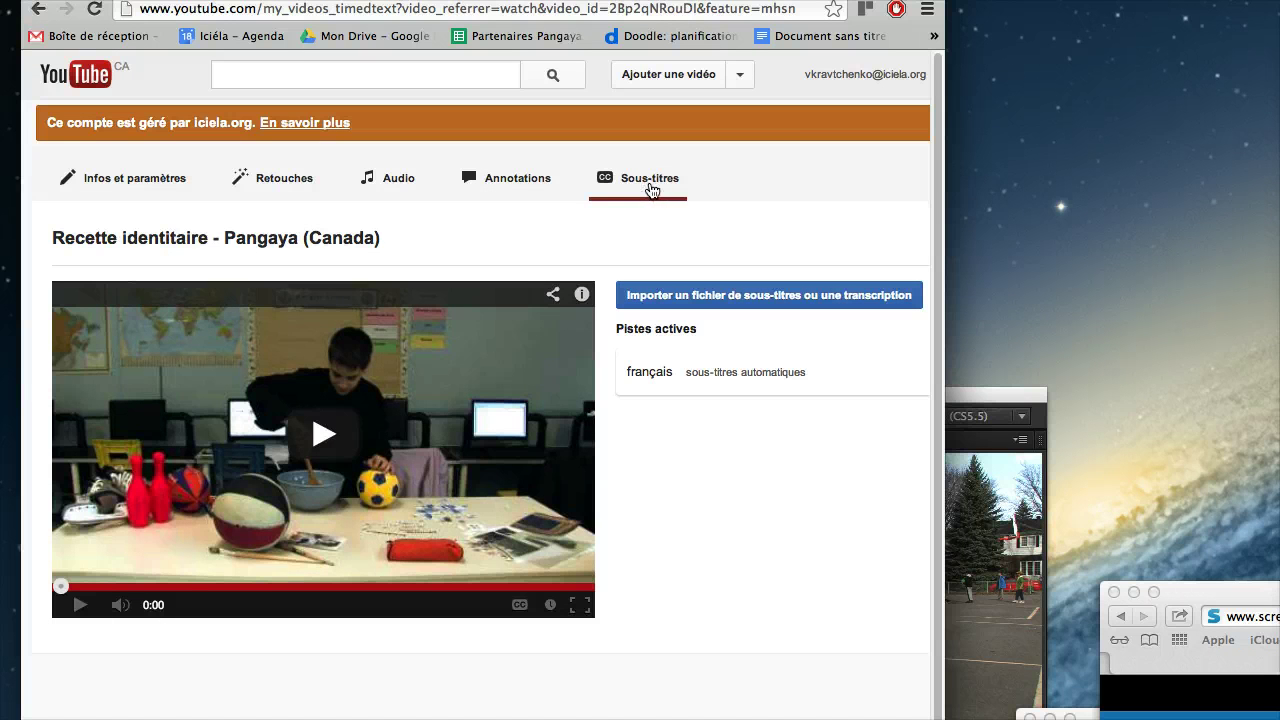
{"action": "left_click", "coordinate": [863, 76]}
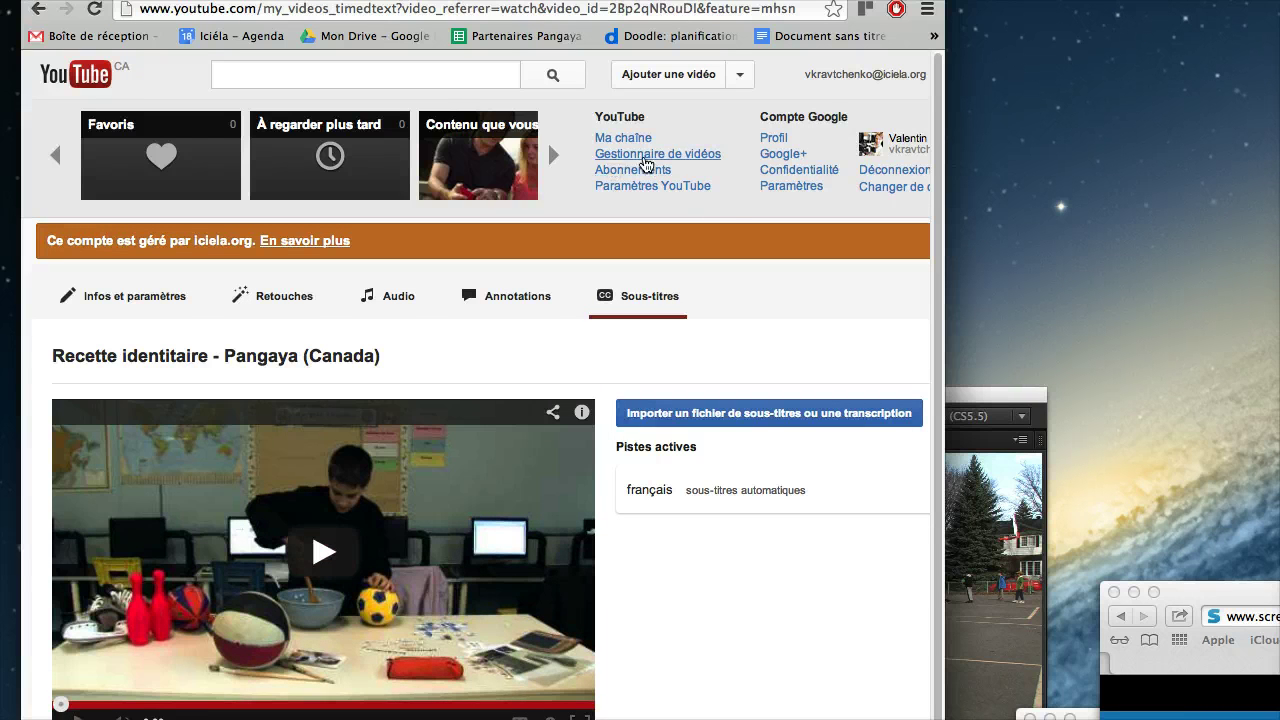
{"action": "left_click", "coordinate": [850, 76]}
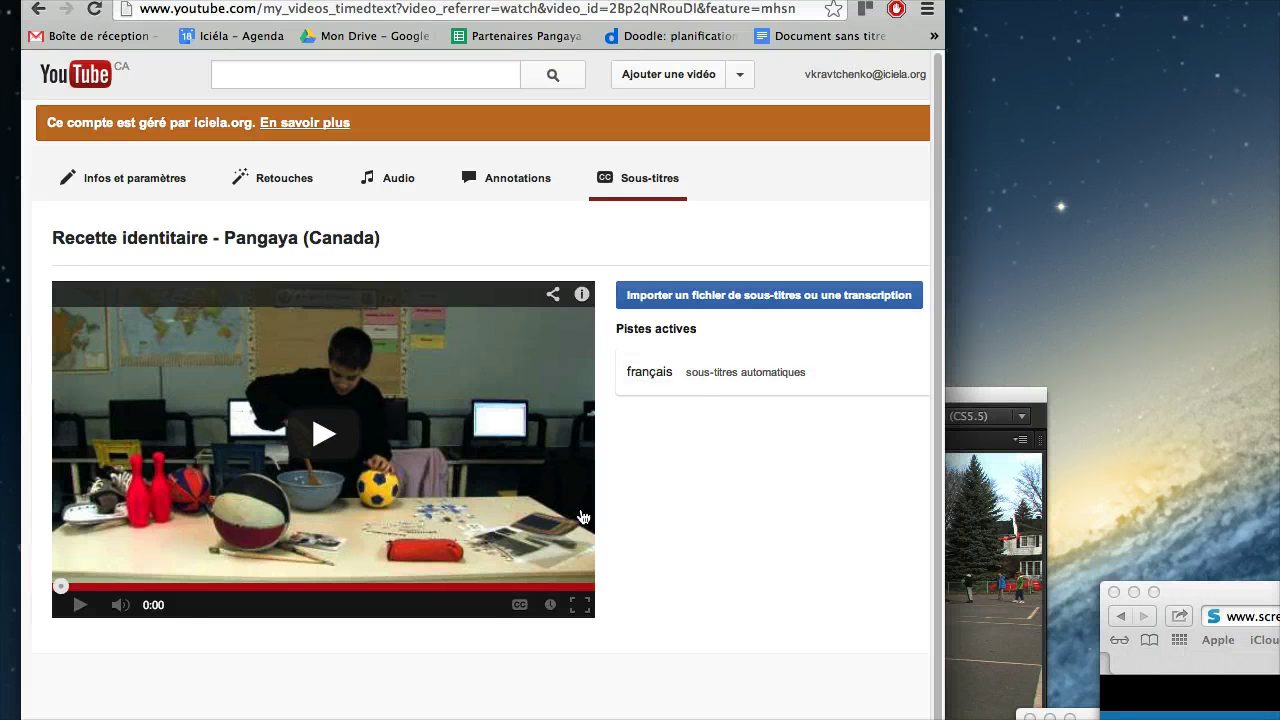
- Play the video with the Français (sous-titres automatiques) track turned on to check the automatic subtitles
{"action": "left_click", "coordinate": [79, 605]}
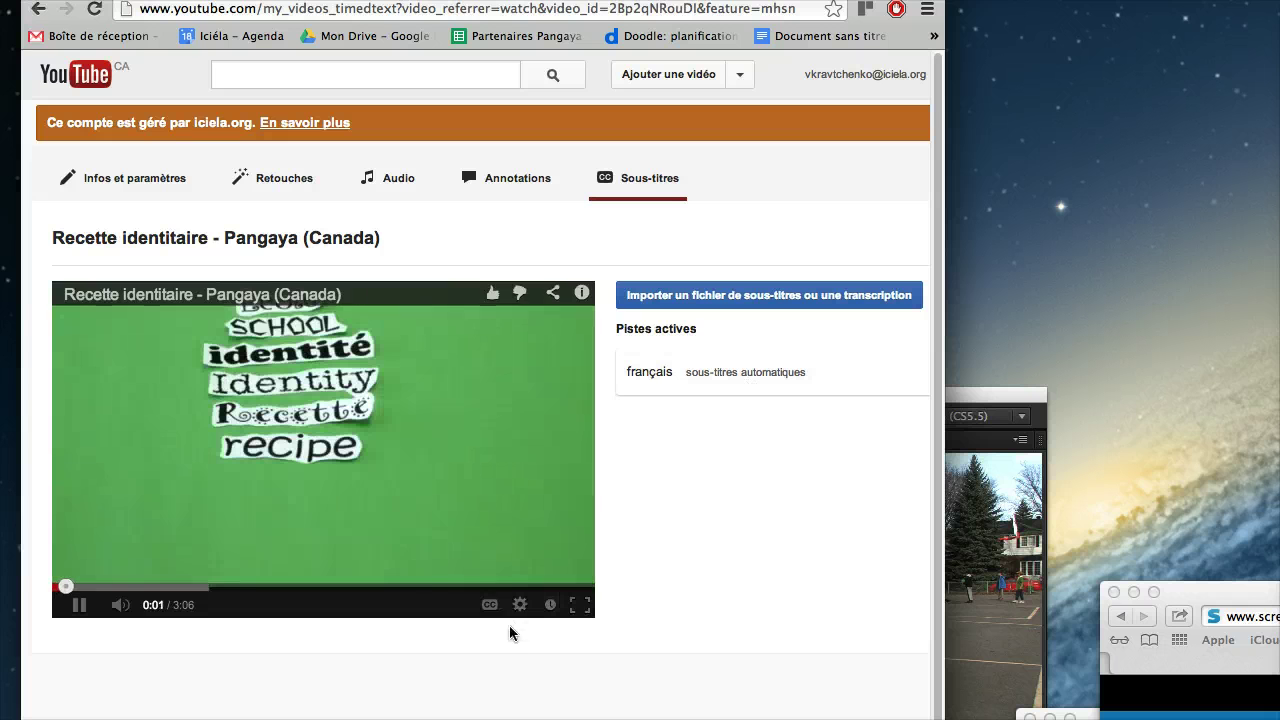
{"action": "left_click", "coordinate": [489, 605]}
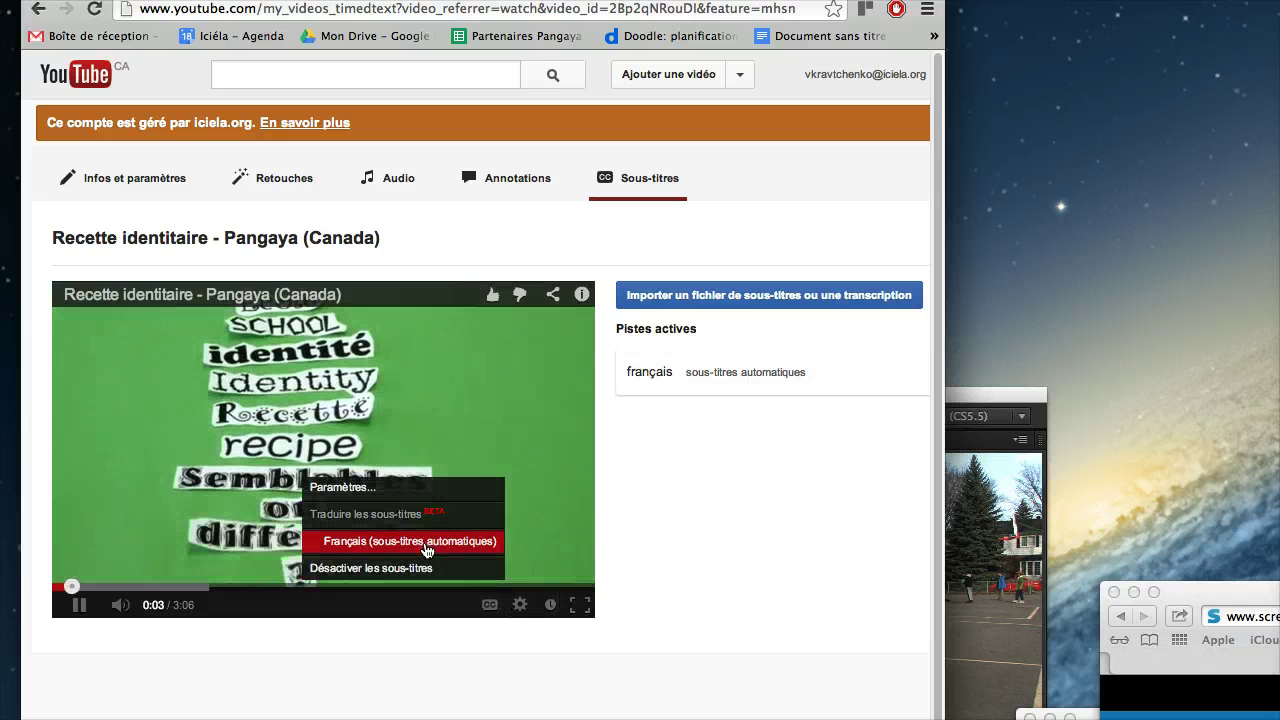
{"action": "left_click", "coordinate": [427, 543]}
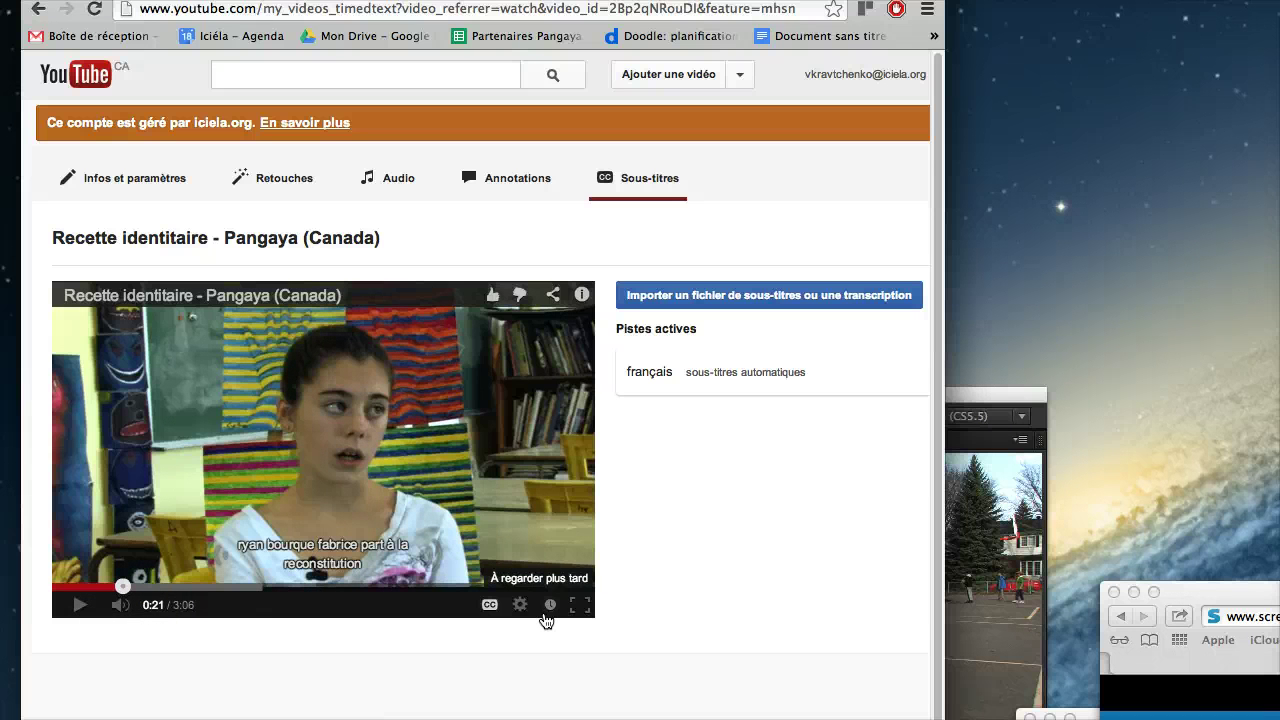
- Choose Sous-titreRecette identitaire.txt from the Bureau folder as the subtitle or transcript file to import
{"action": "left_click", "coordinate": [1104, 287]}
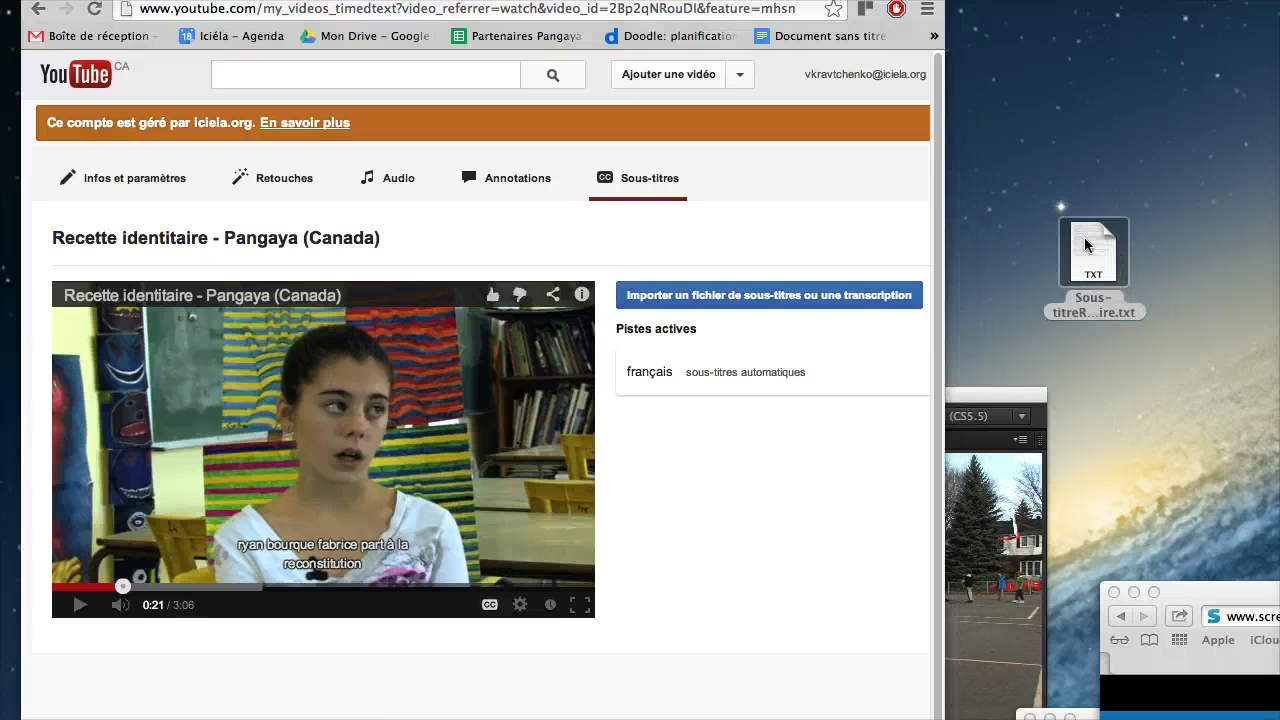
{"action": "left_click", "coordinate": [693, 299]}
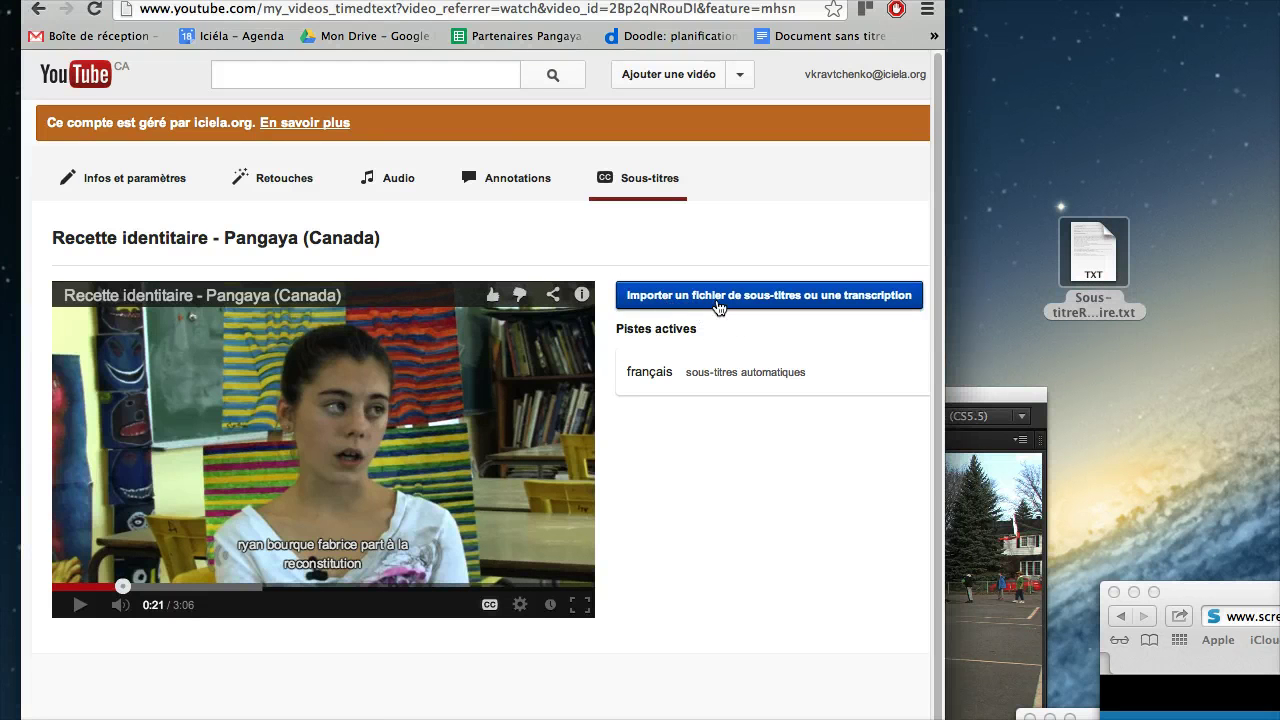
{"action": "left_click", "coordinate": [722, 297]}
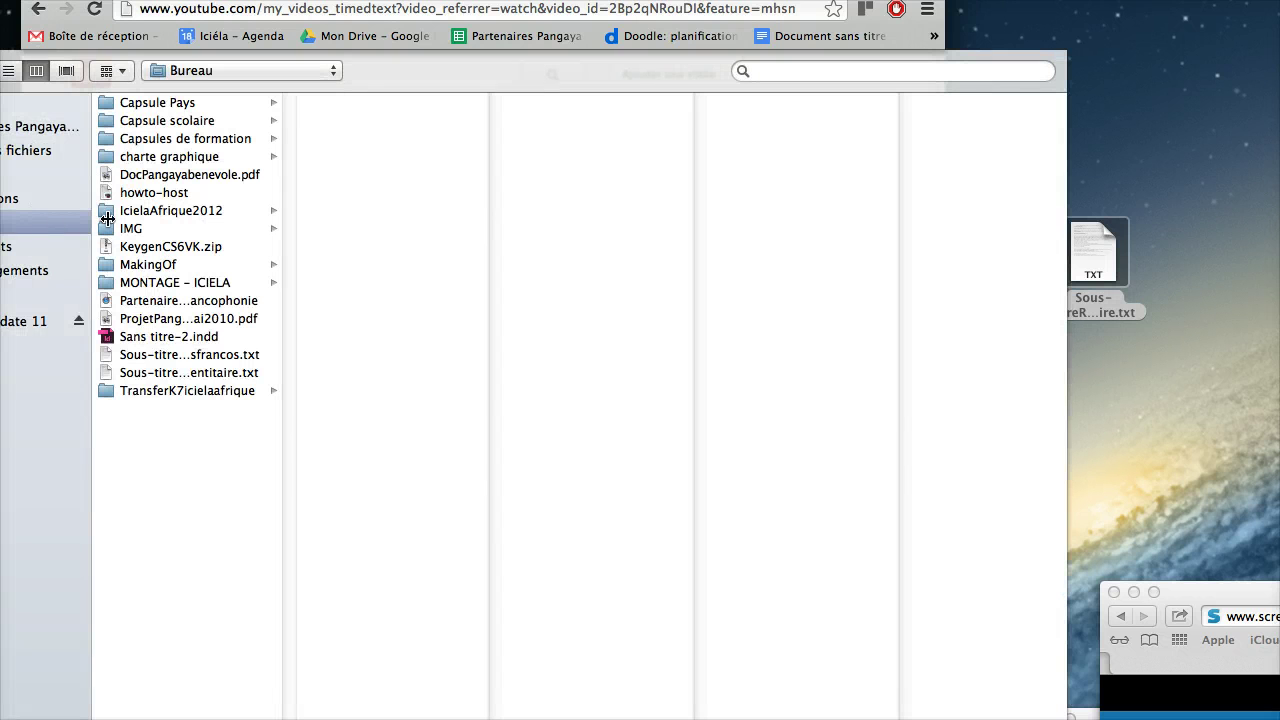
{"action": "left_click", "coordinate": [176, 372]}
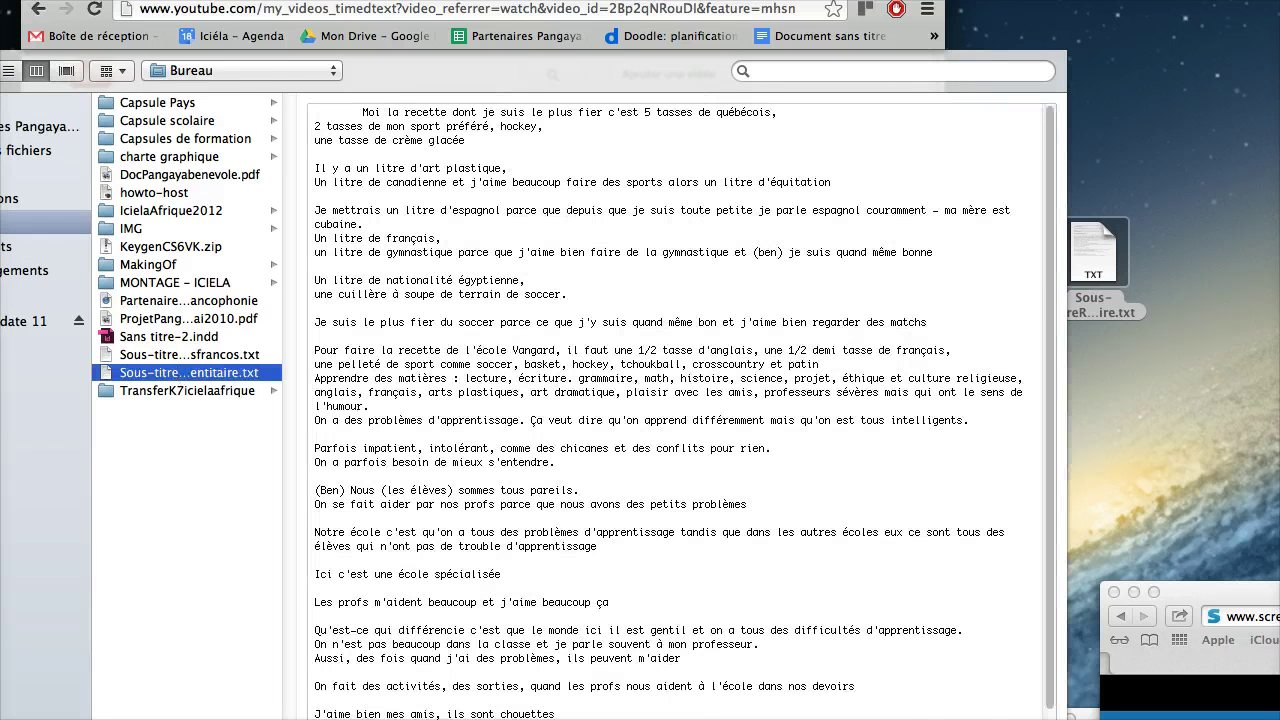
{"action": "key", "text": "Return"}
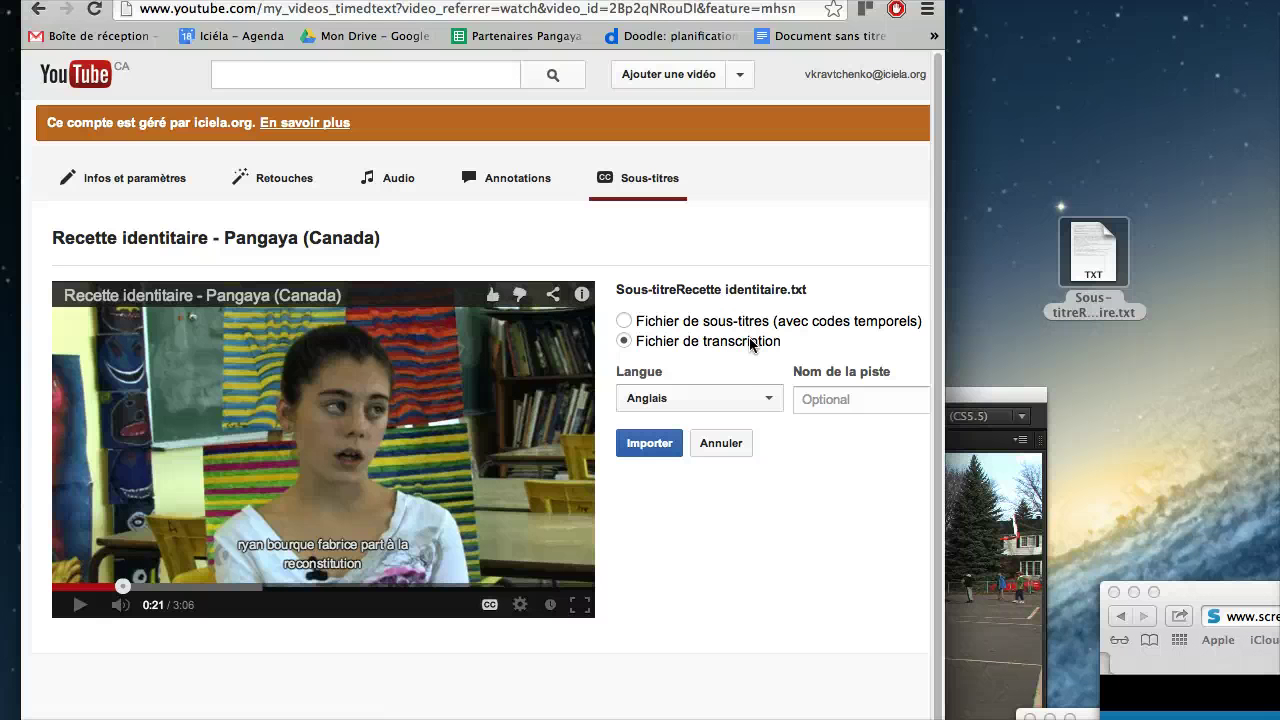
- Set the transcript's language to Français, enter a first name as the track name and import the file
{"action": "left_click", "coordinate": [748, 408]}
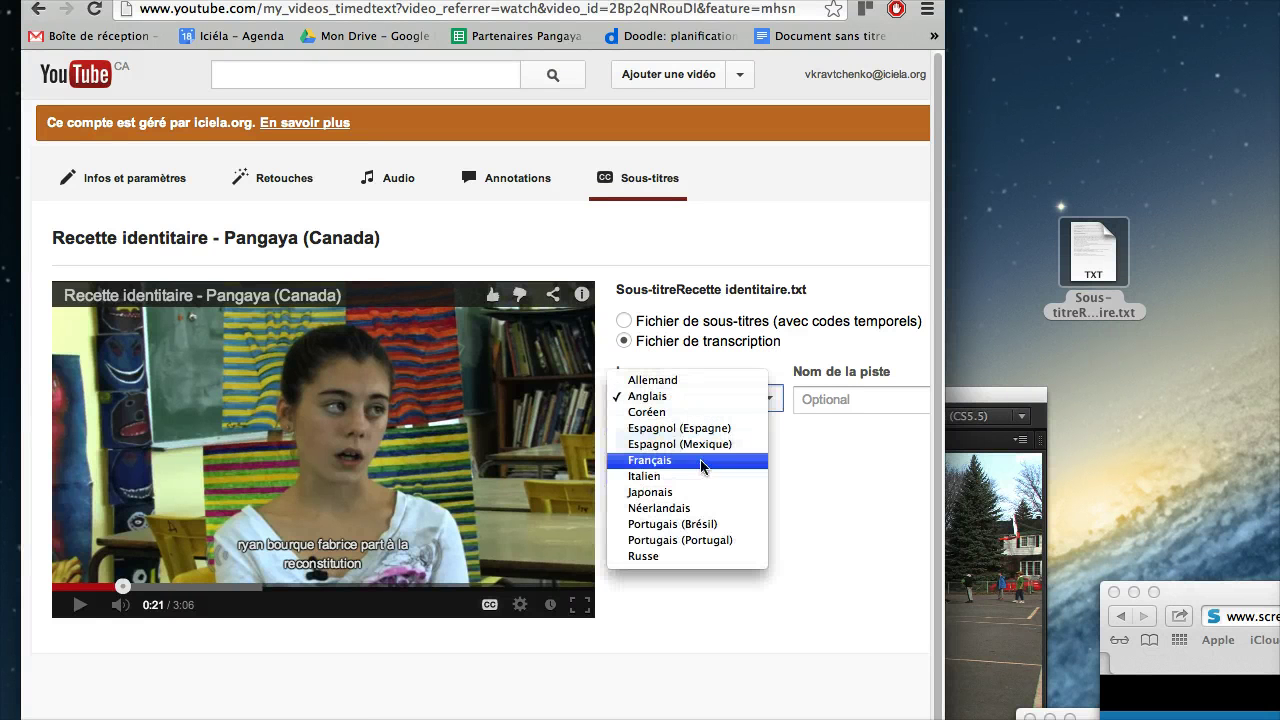
{"action": "left_click", "coordinate": [645, 466]}
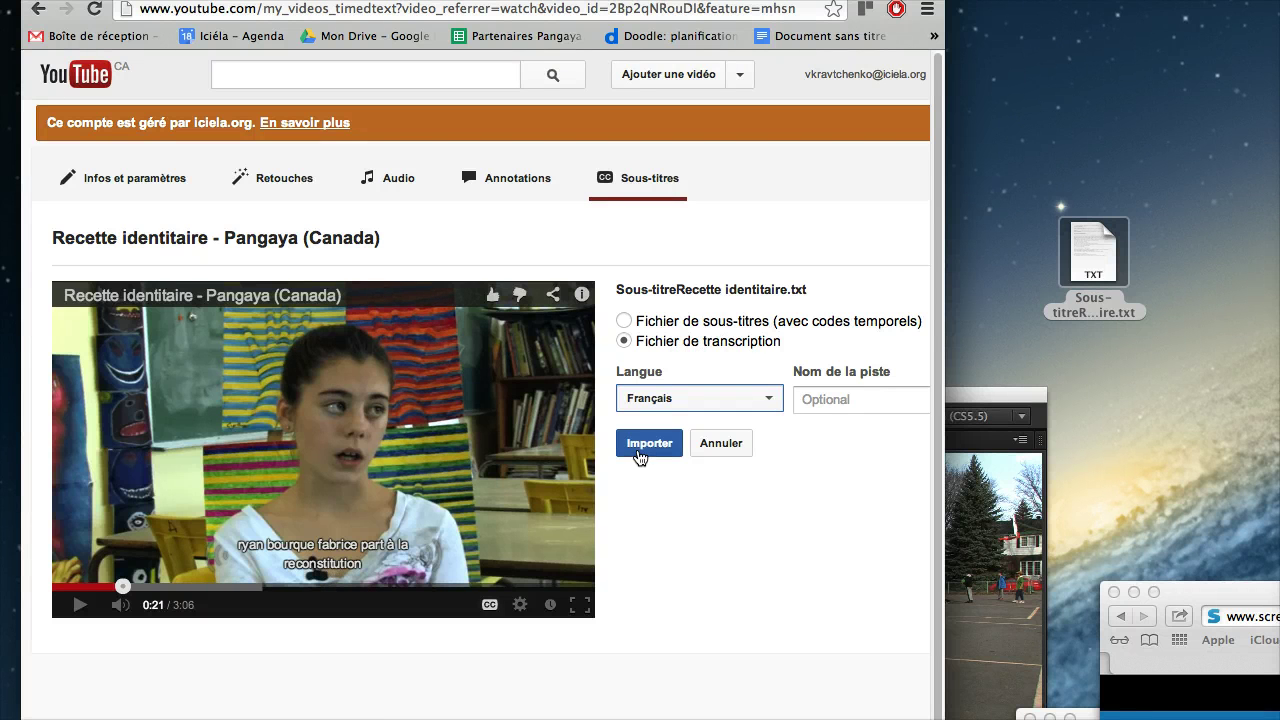
{"action": "left_click", "coordinate": [845, 400]}
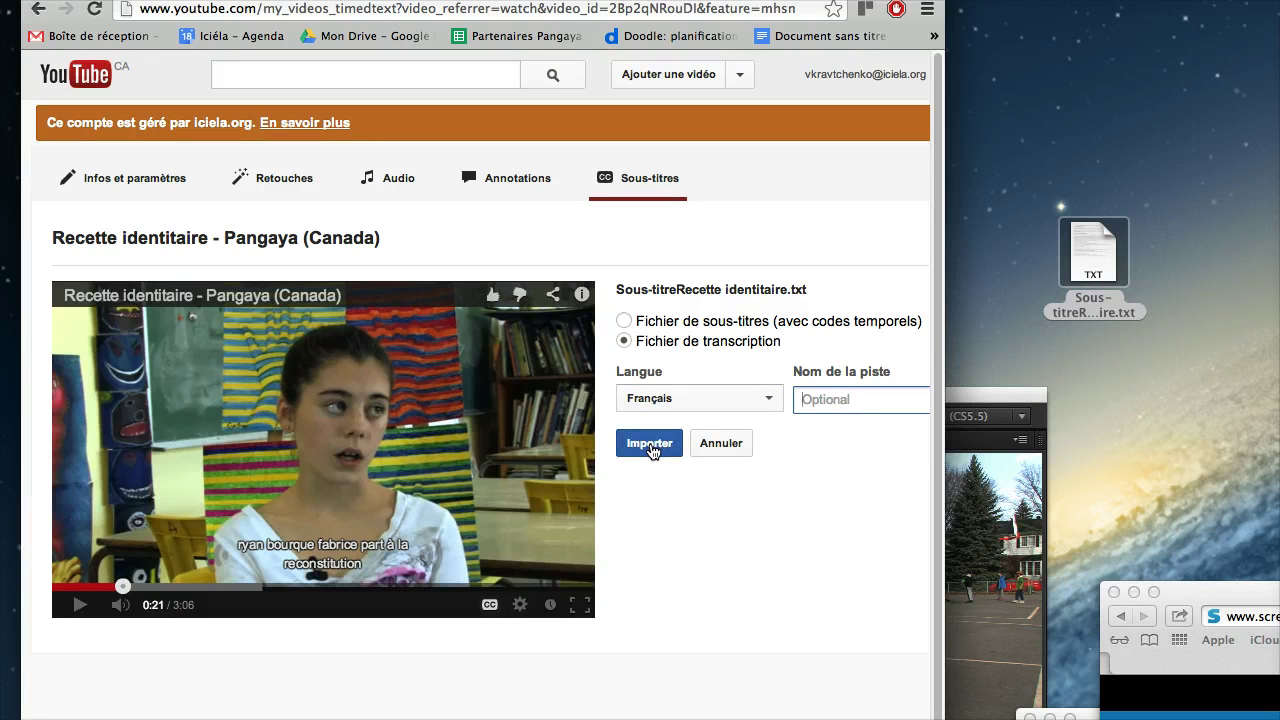
{"action": "type", "text": "valentin"}
{"action": "left_click", "coordinate": [651, 447]}
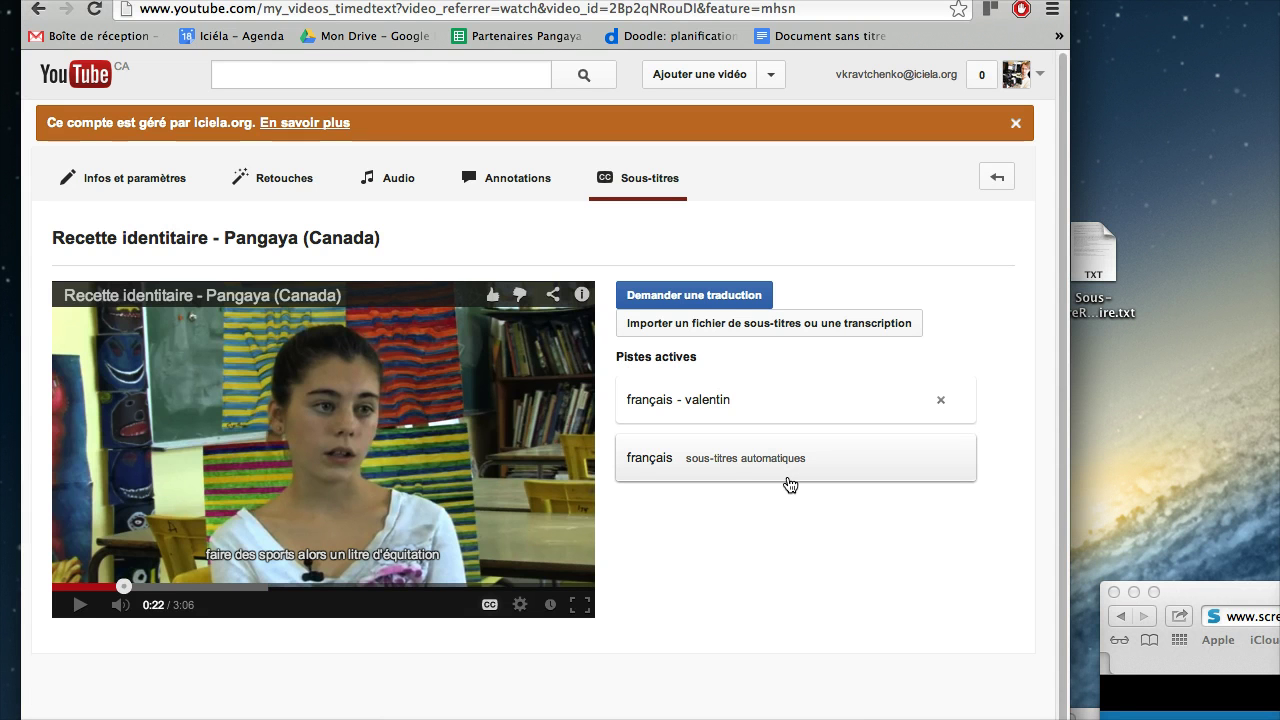
{"action": "left_click", "coordinate": [748, 457]}
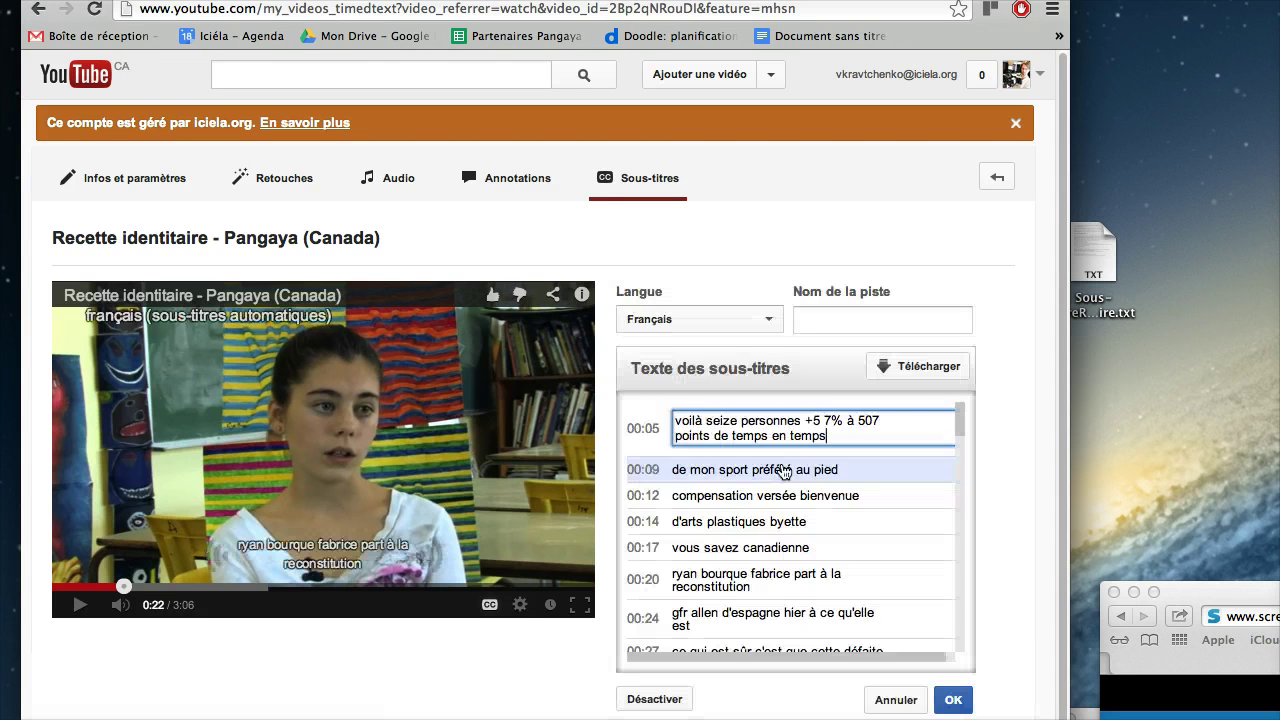
{"action": "left_click", "coordinate": [806, 368]}
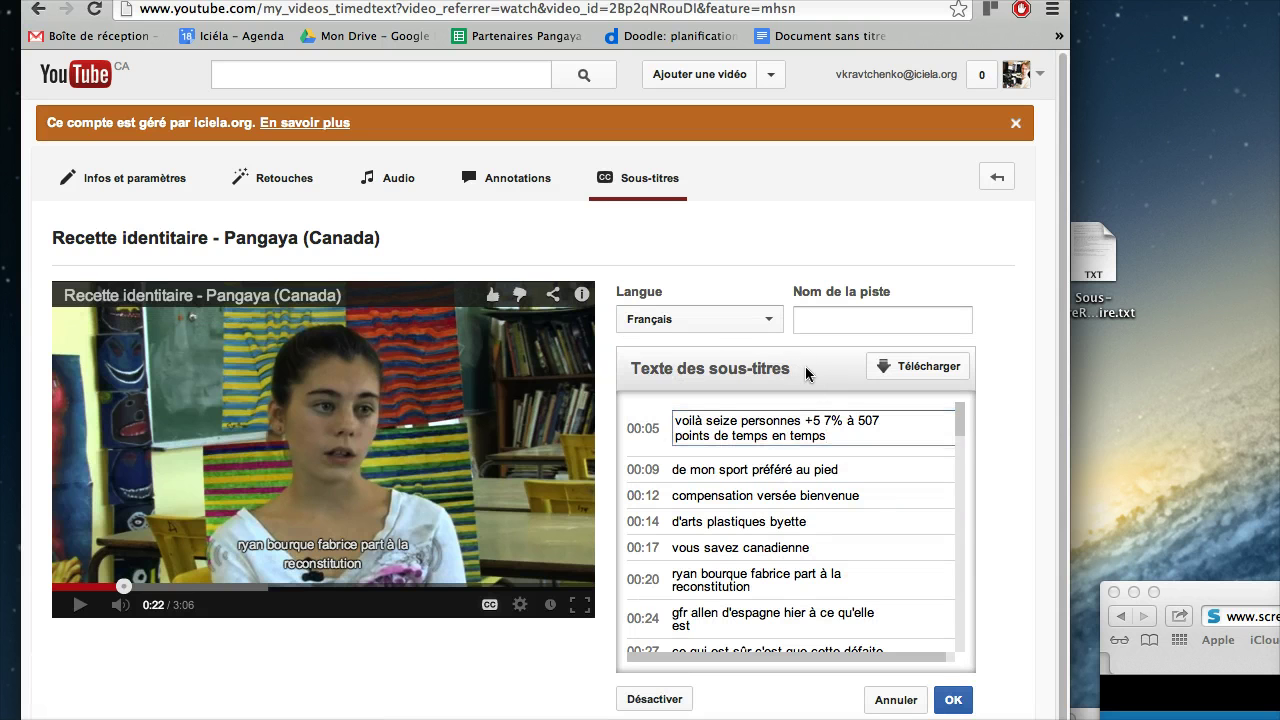
{"action": "left_click", "coordinate": [895, 699]}
{"action": "left_click", "coordinate": [743, 458]}
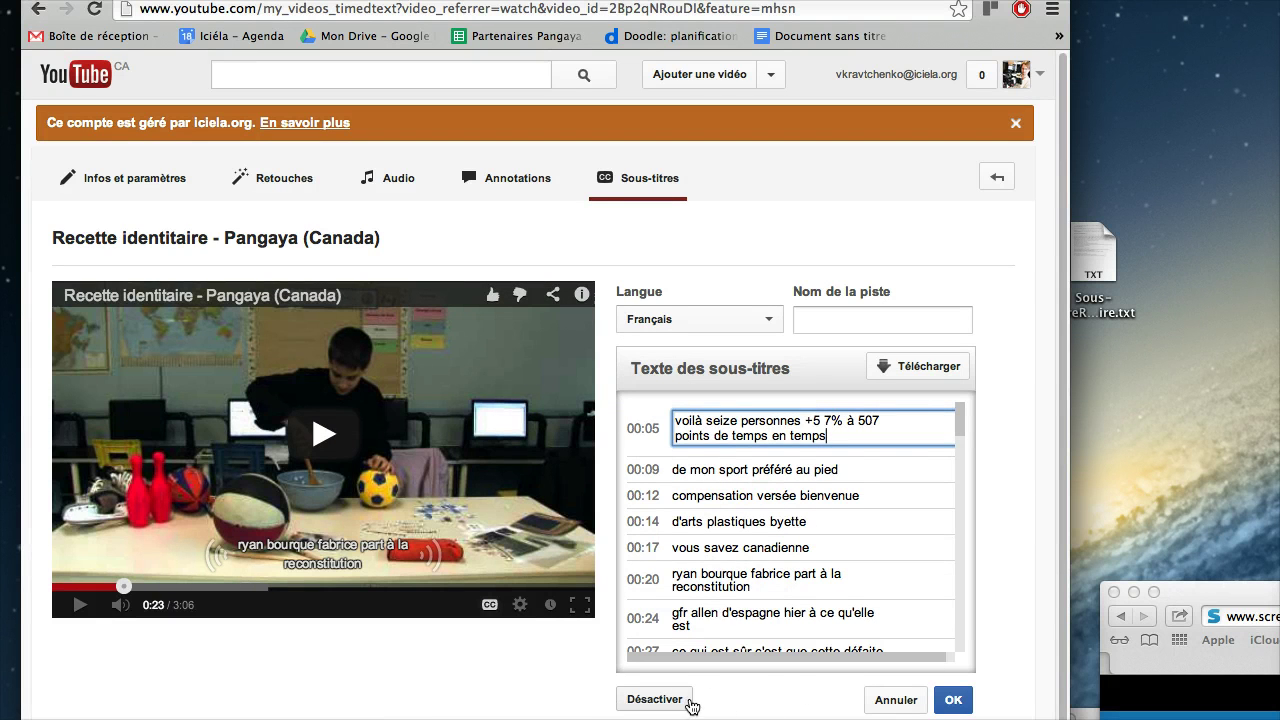
{"action": "left_click", "coordinate": [885, 701]}
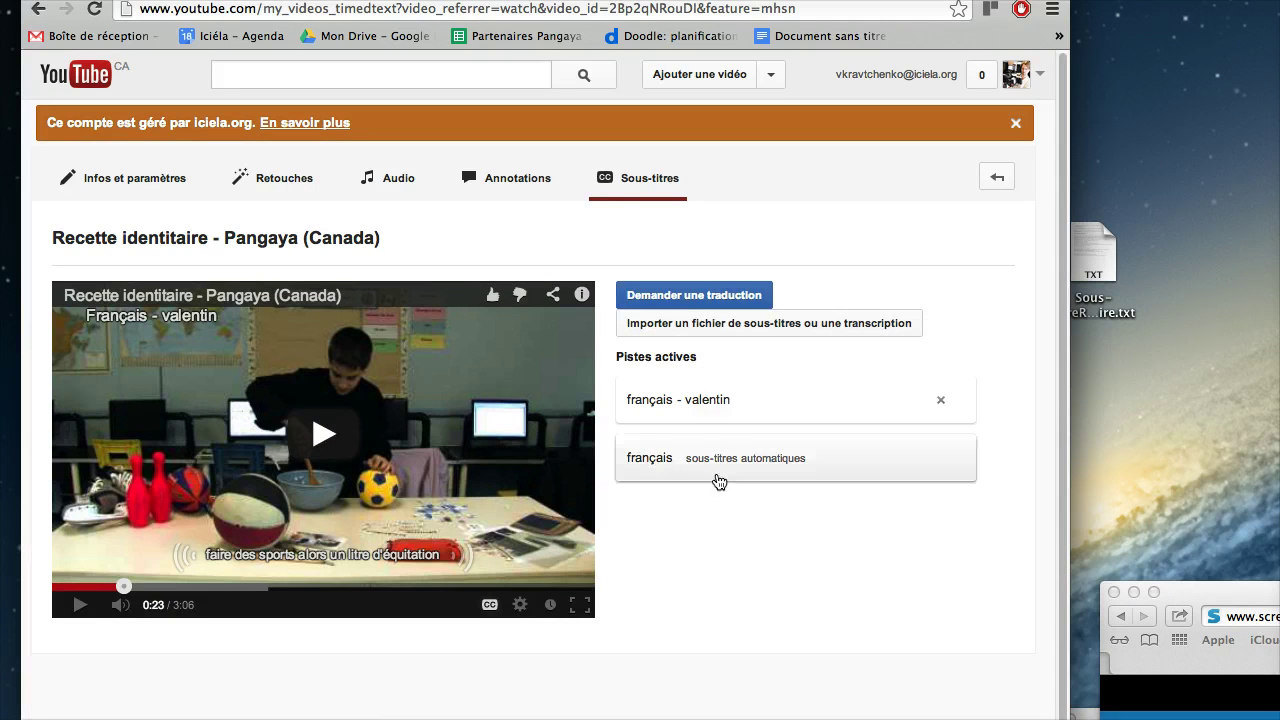
- Review the text of the français (sous-titres automatiques) track, deactivate the track and save the change
{"action": "left_click", "coordinate": [780, 472]}
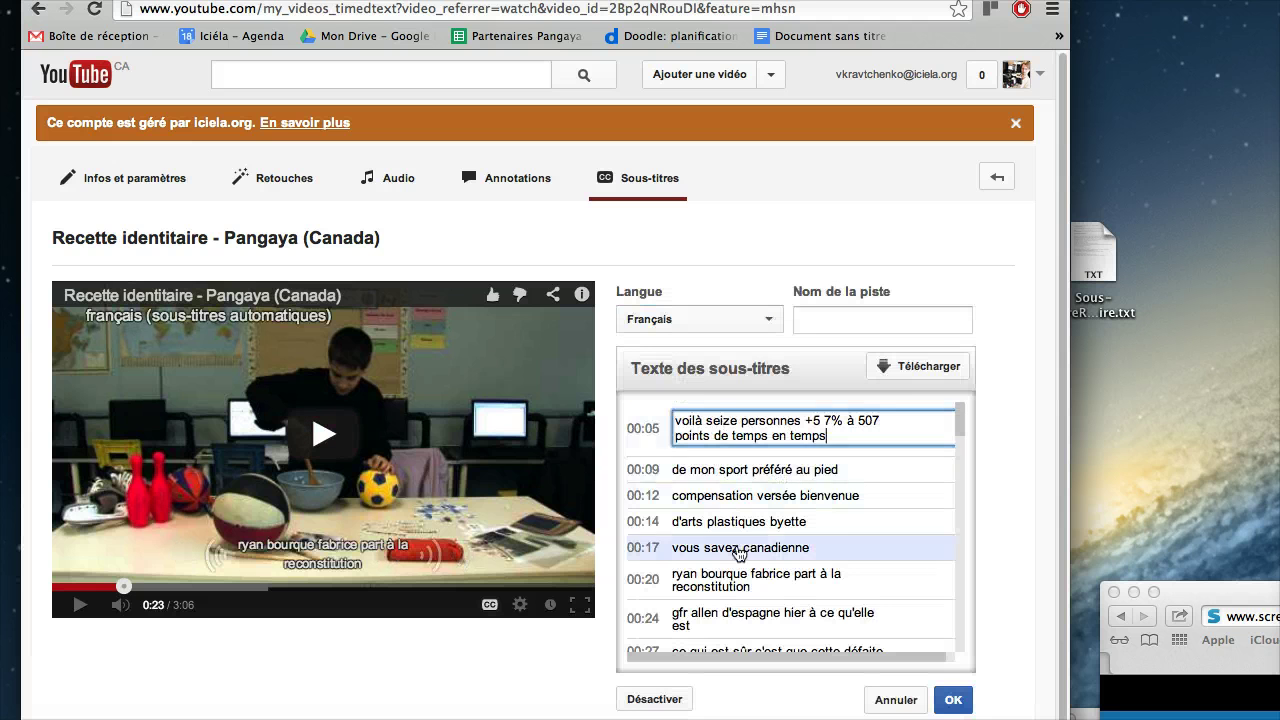
{"action": "scroll", "coordinate": [743, 575], "scroll_direction": "down", "scroll_amount": 5}
{"action": "scroll", "coordinate": [743, 575], "scroll_direction": "down", "scroll_amount": 2}
{"action": "scroll", "coordinate": [757, 600], "scroll_direction": "down", "scroll_amount": 3}
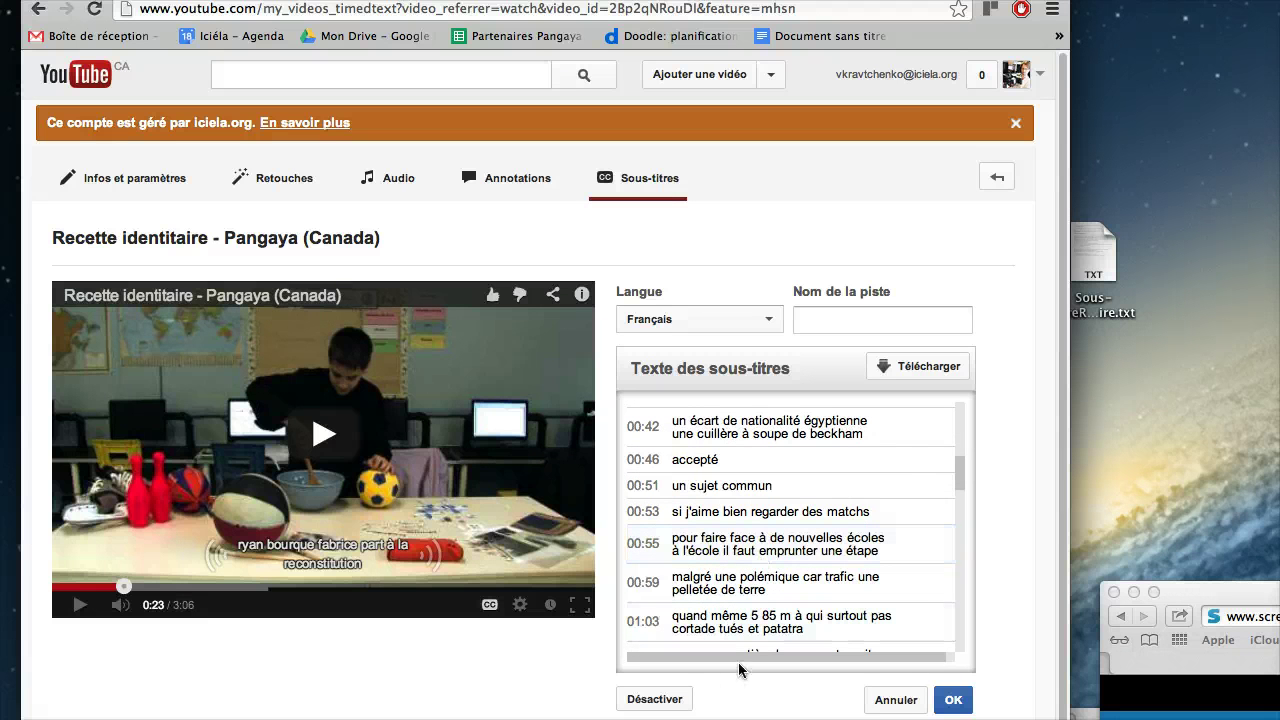
{"action": "left_click", "coordinate": [654, 699]}
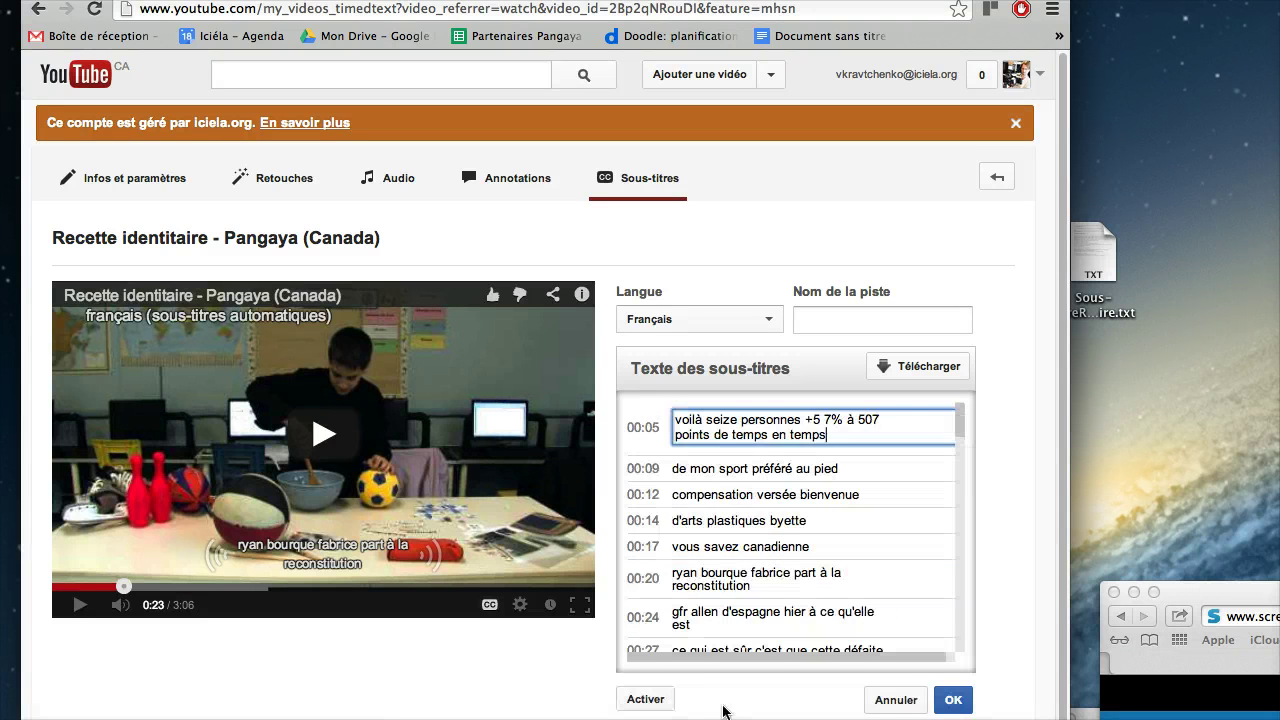
{"action": "left_click", "coordinate": [950, 698]}
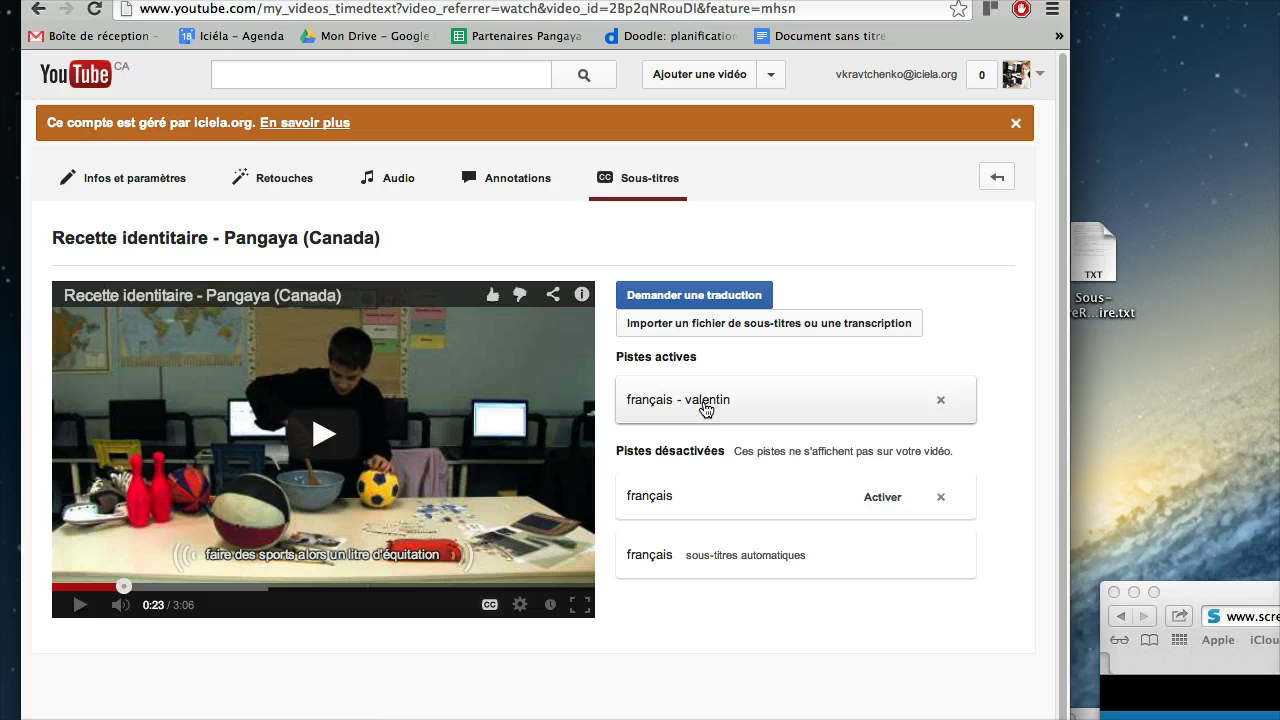
- Play the video with the imported Français subtitle track and open the Sous-titreRecette identitaire.txt transcript to compare them
{"action": "mouse_move", "coordinate": [489, 608]}
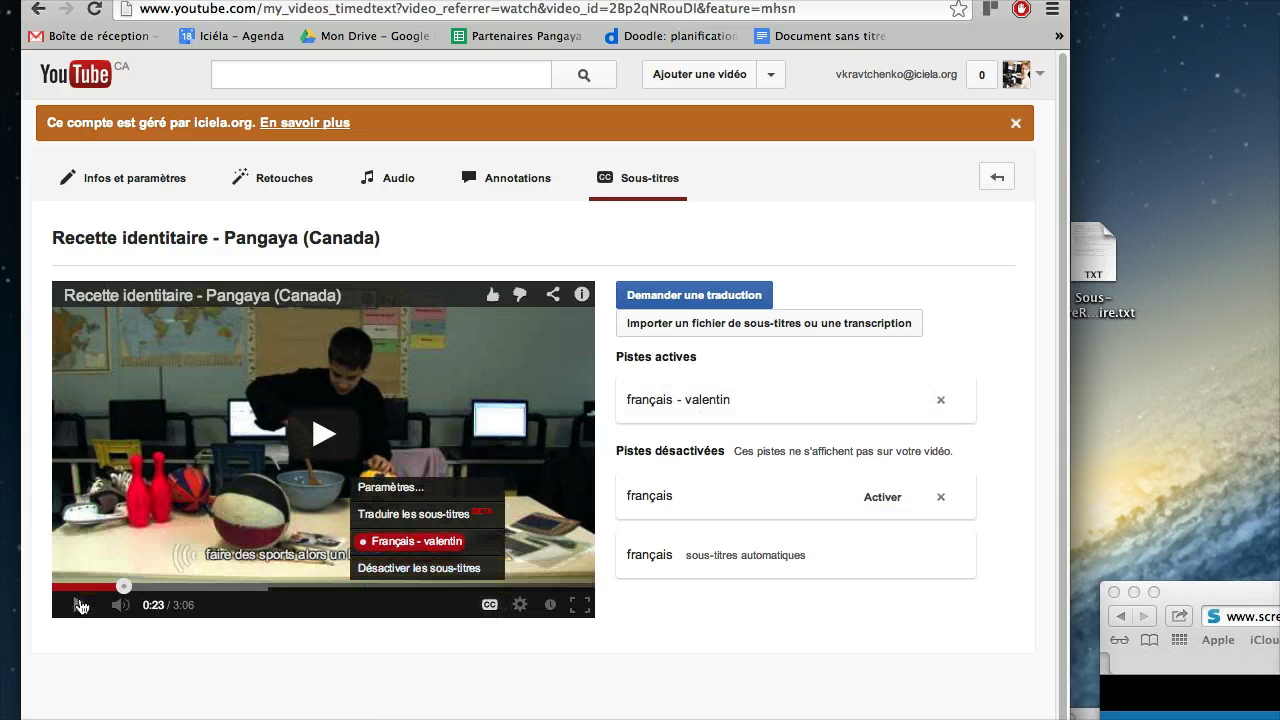
{"action": "left_click", "coordinate": [81, 607]}
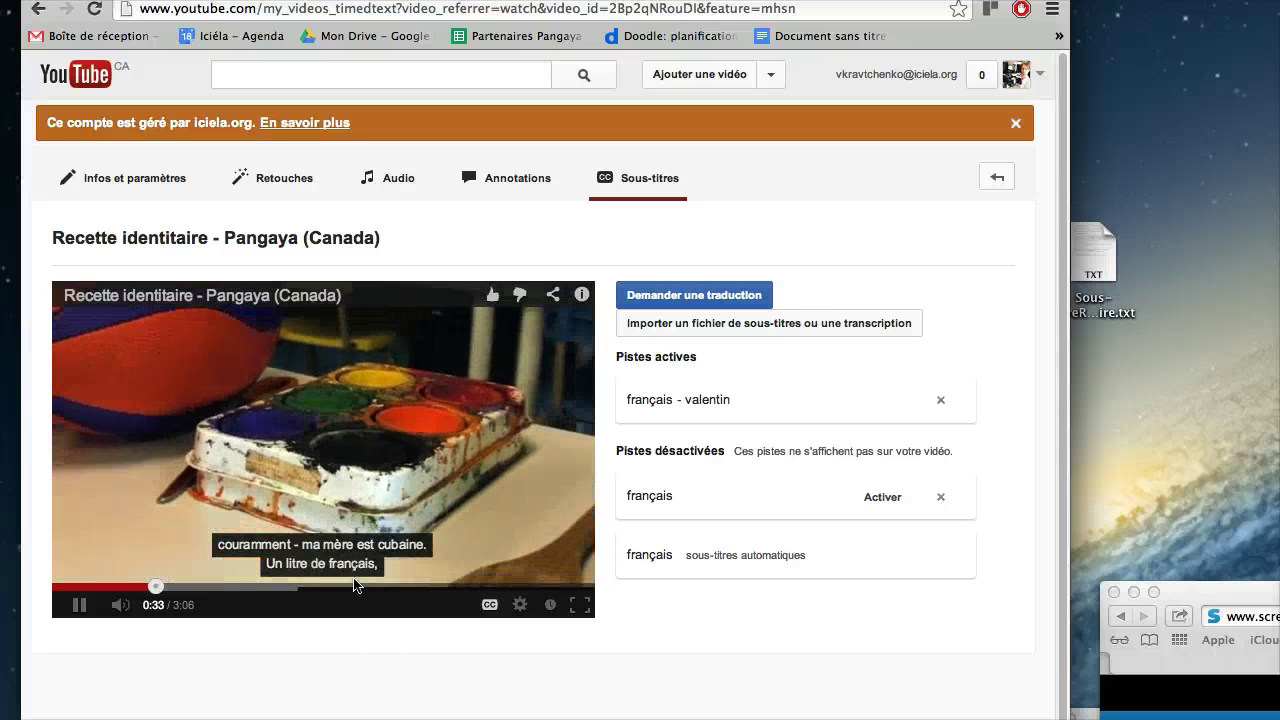
{"action": "double_click", "coordinate": [1094, 255]}
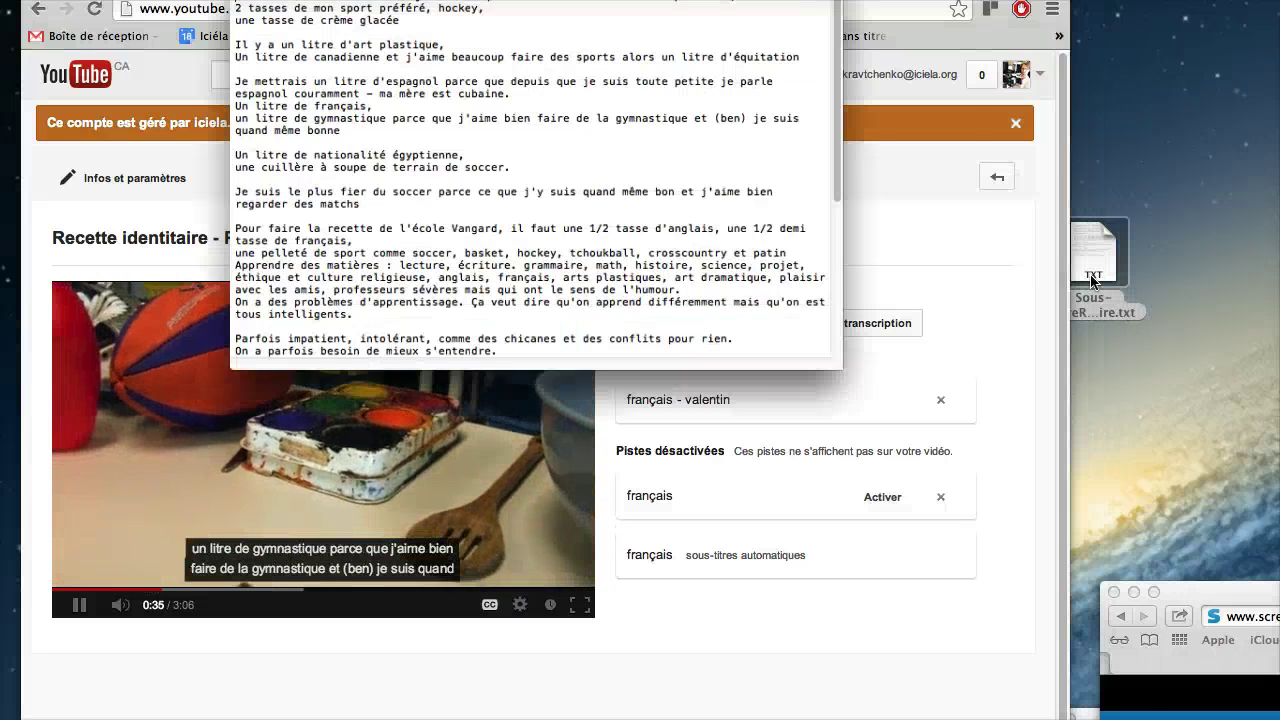